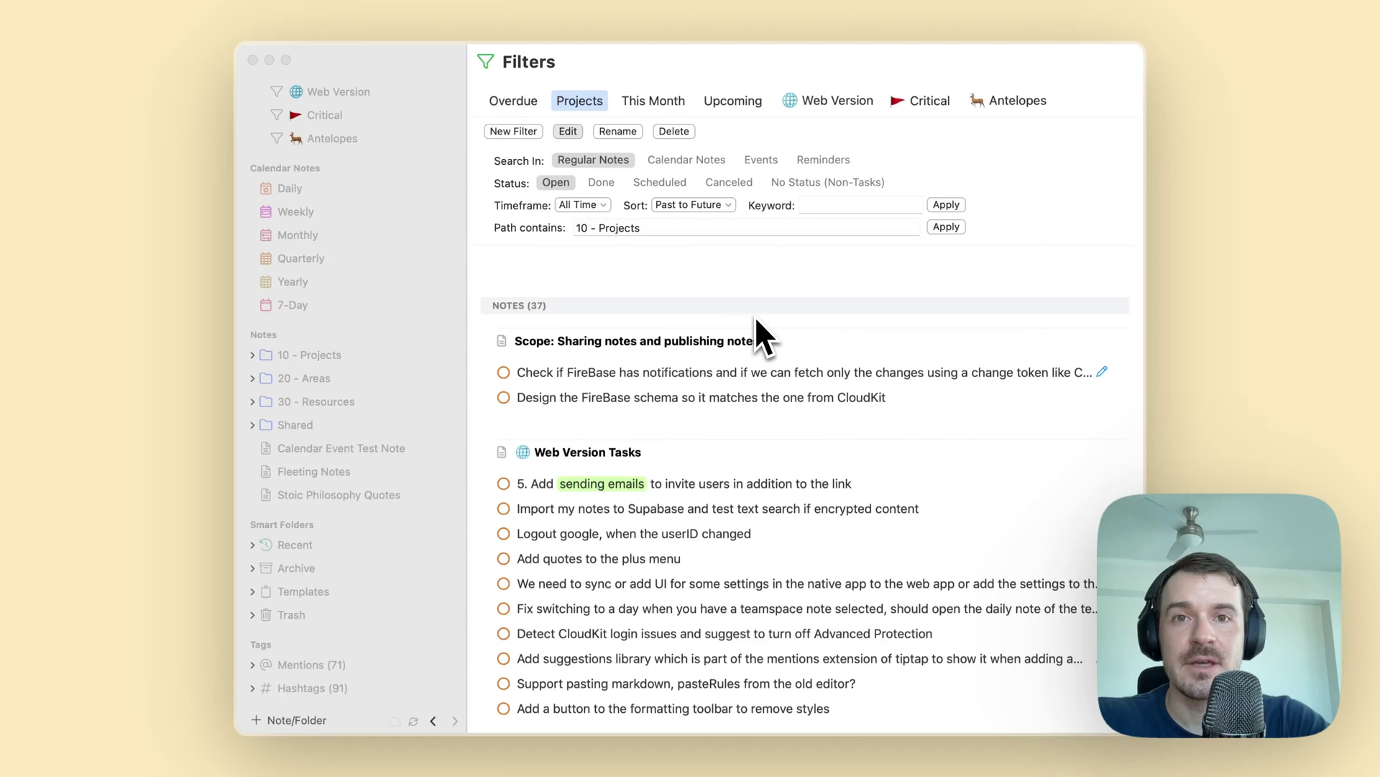
- Append '33234' to the Design the FireBase schema task inline
left_click(768, 284)
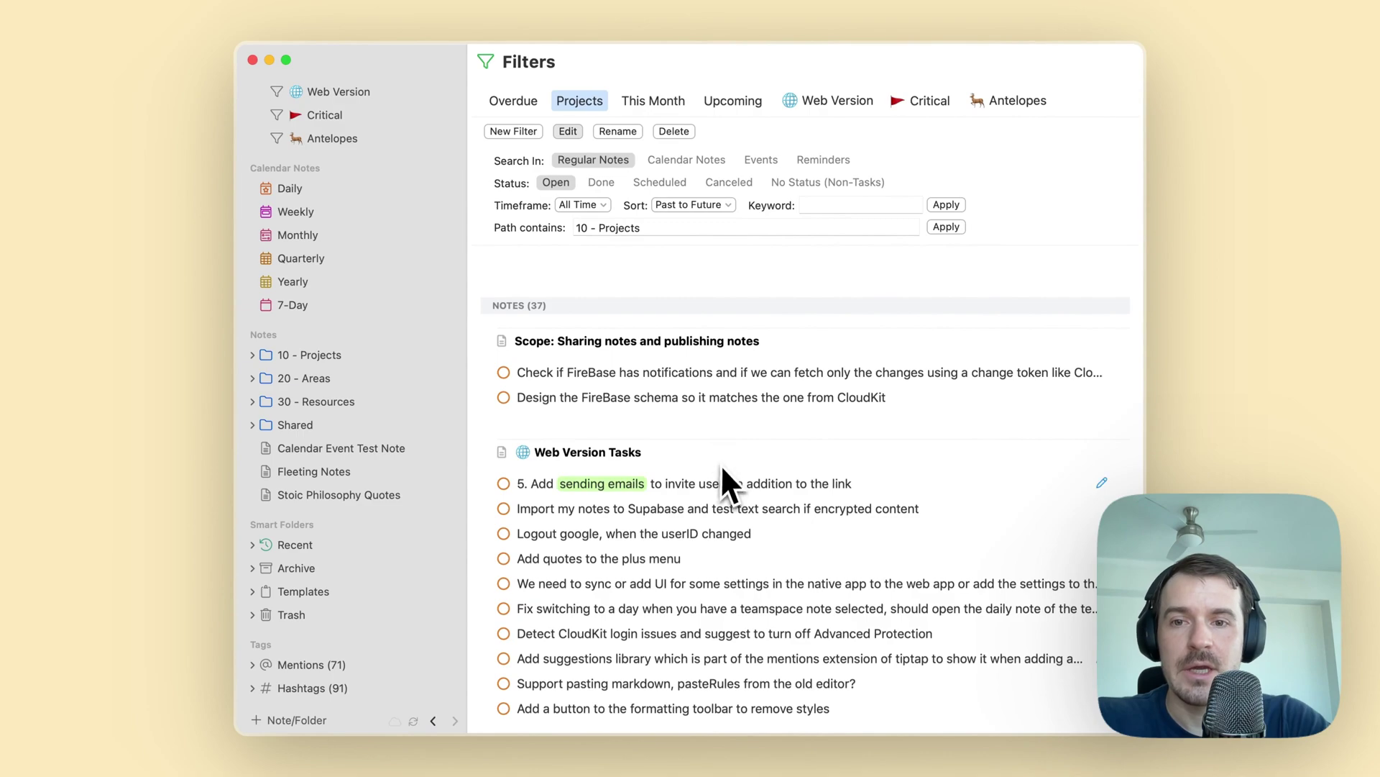
scroll(715, 475, "down", 10)
scroll(716, 476, "down", 7)
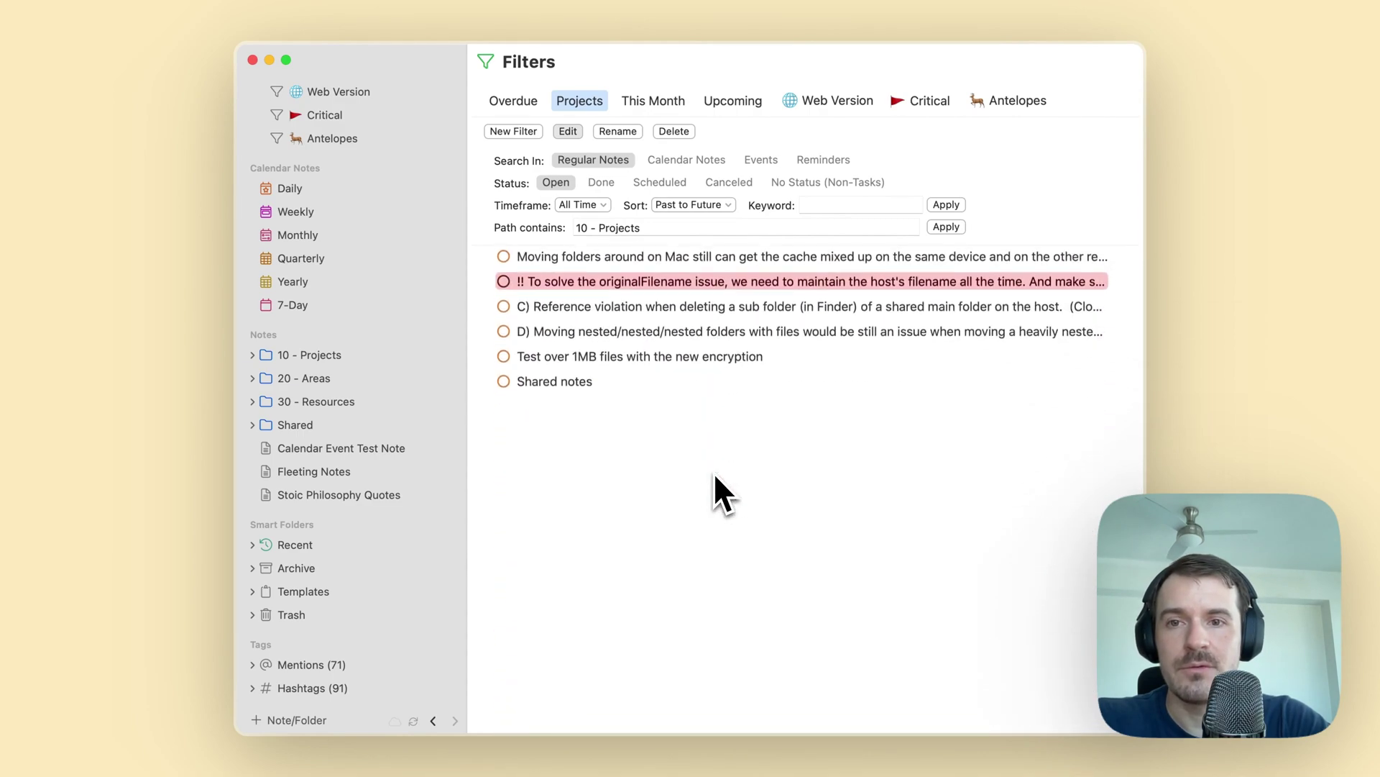
scroll(715, 476, "up", 10)
scroll(713, 471, "up", 10)
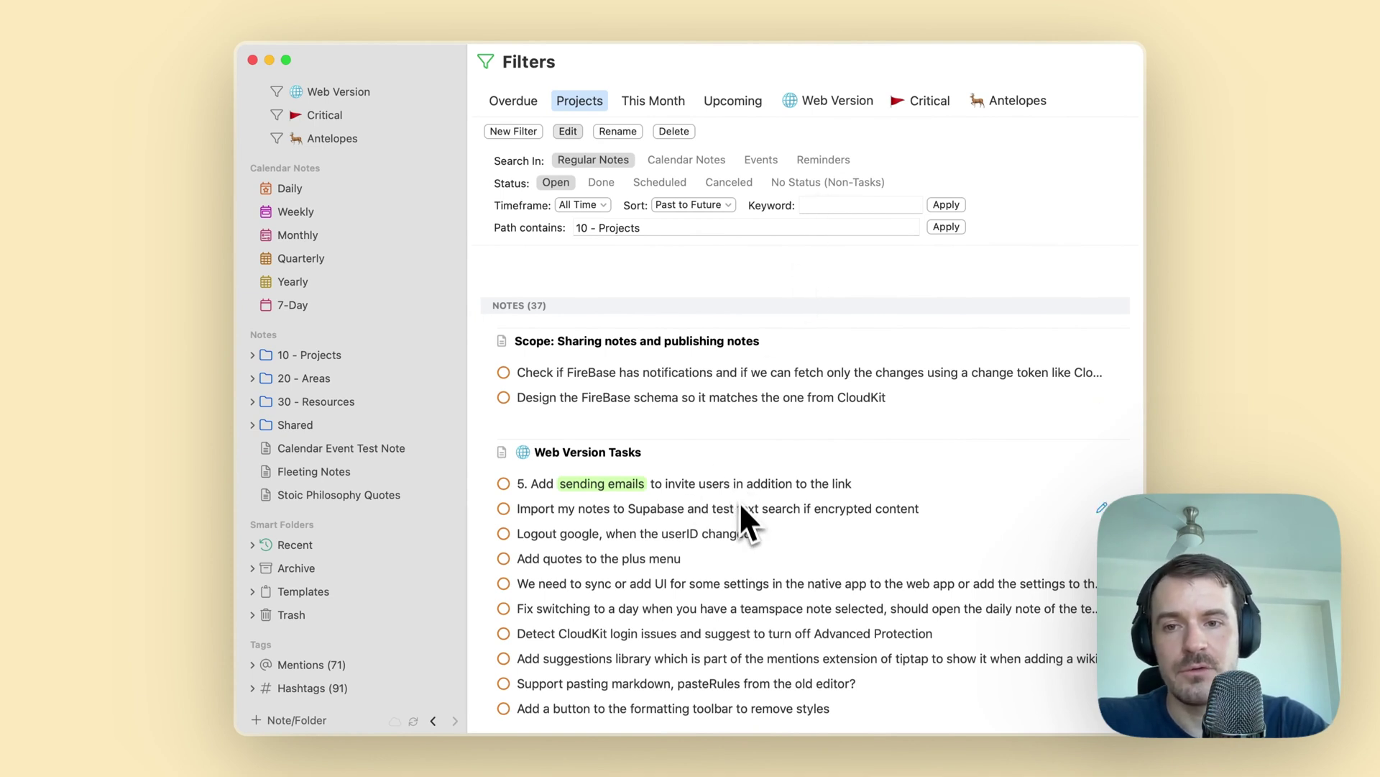
scroll(739, 502, "down", 2)
scroll(741, 512, "up", 2)
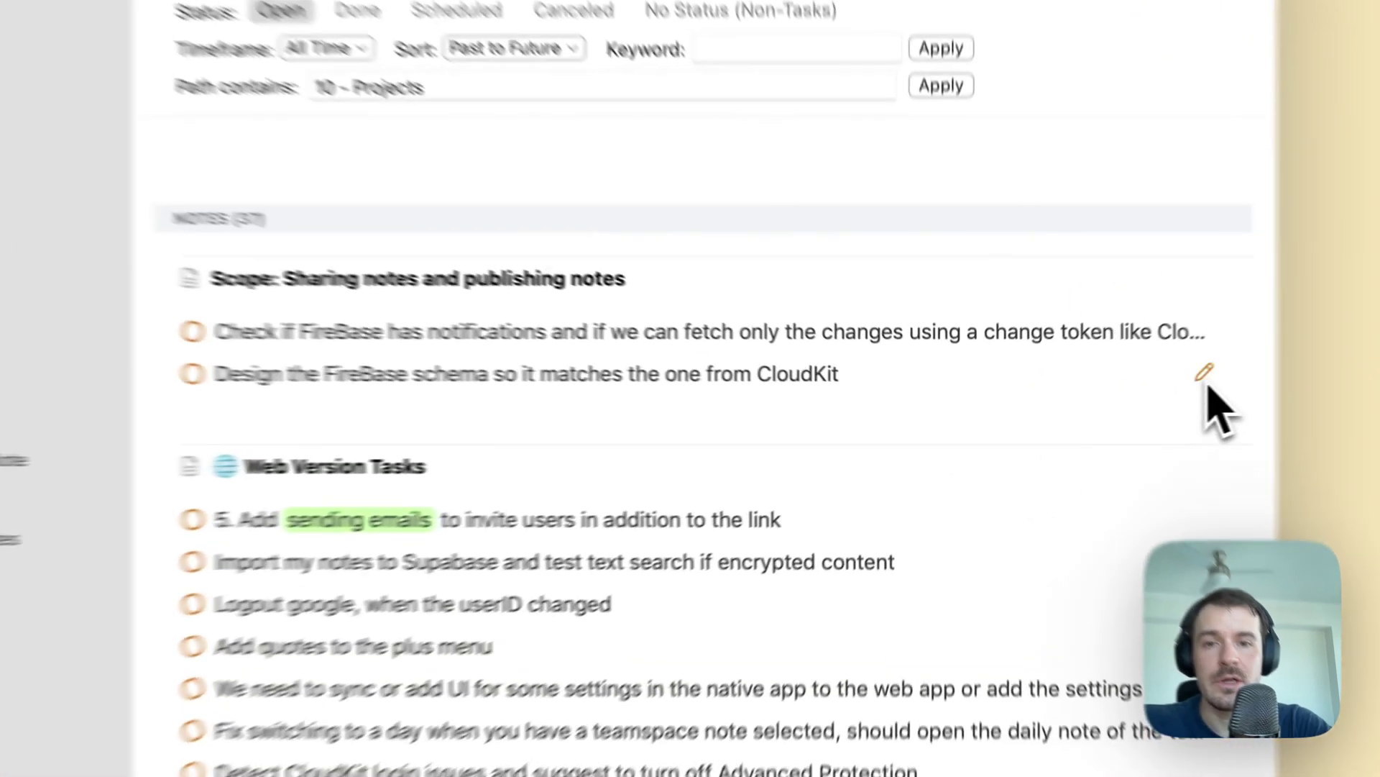
left_click(1102, 398)
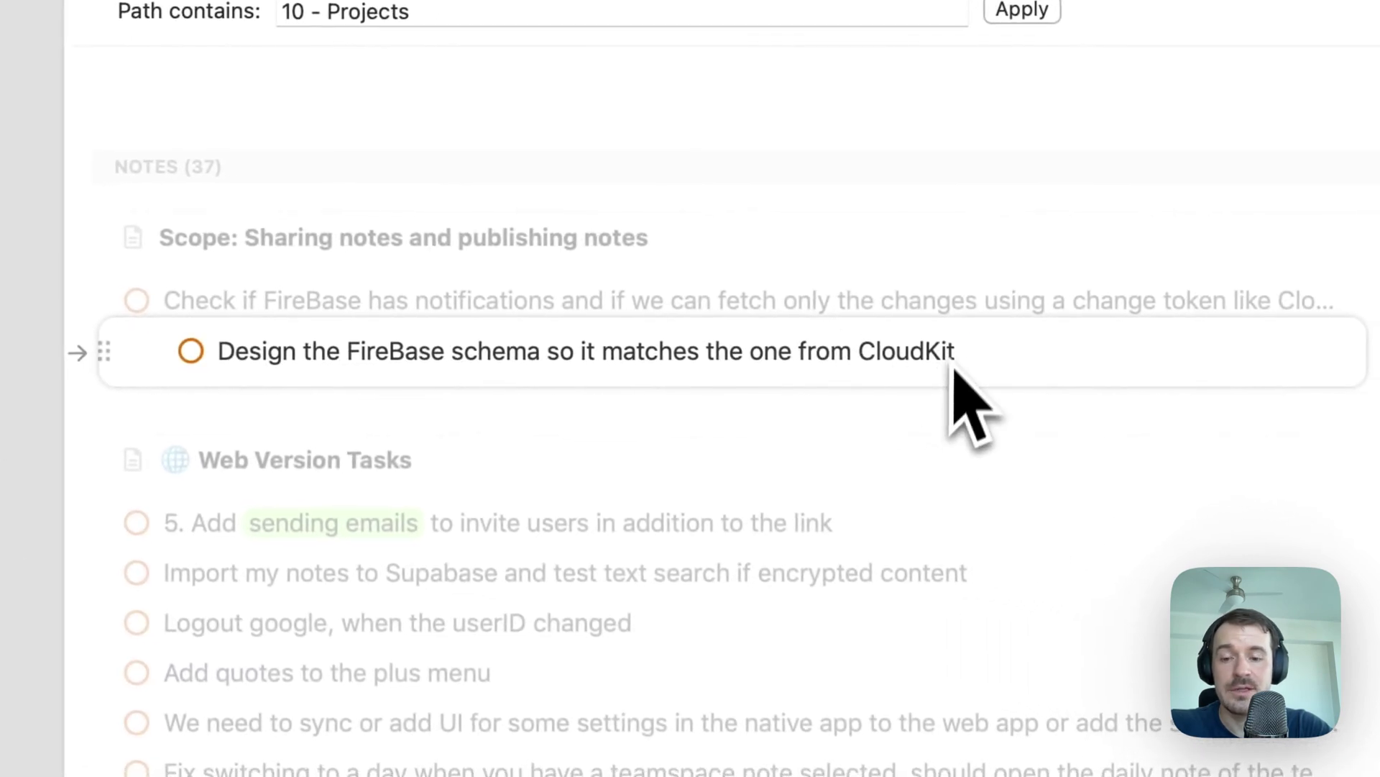
type("33234")
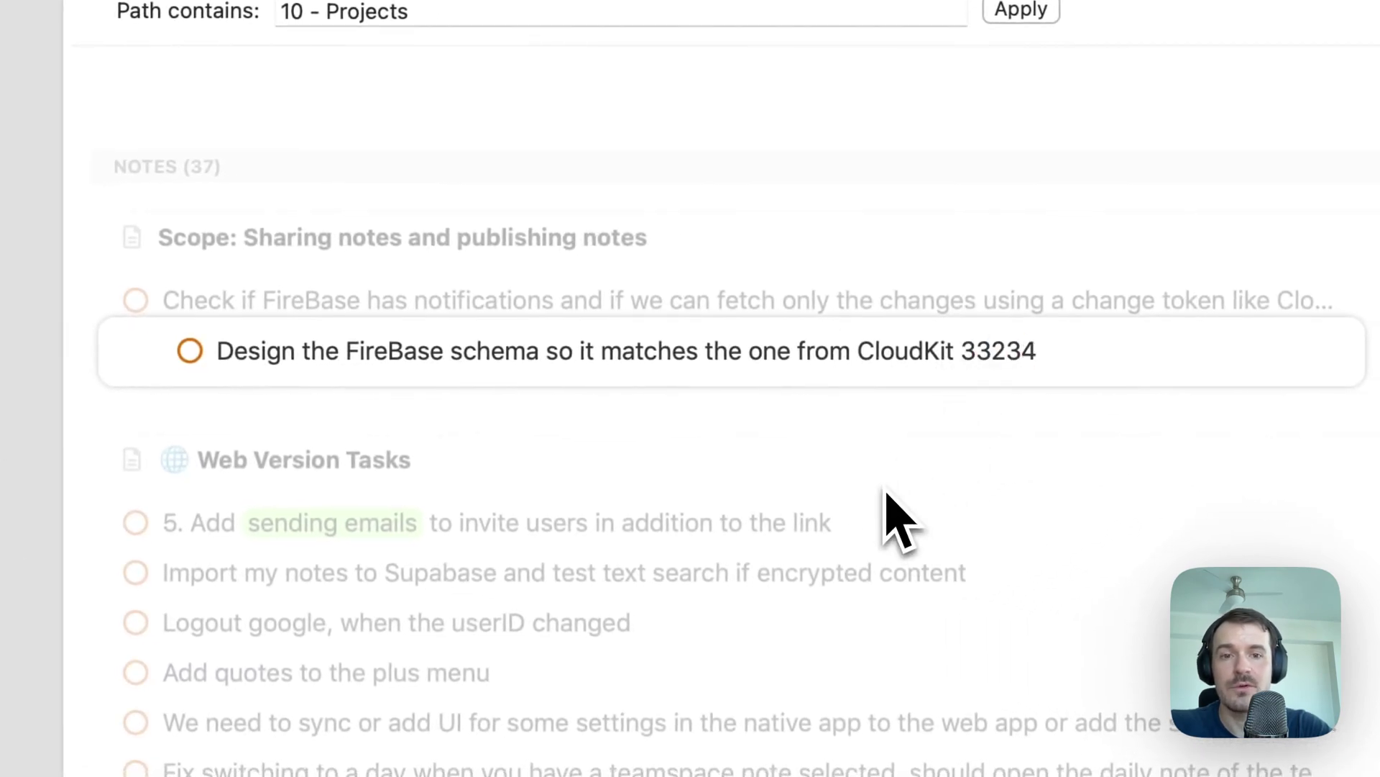
key("Escape")
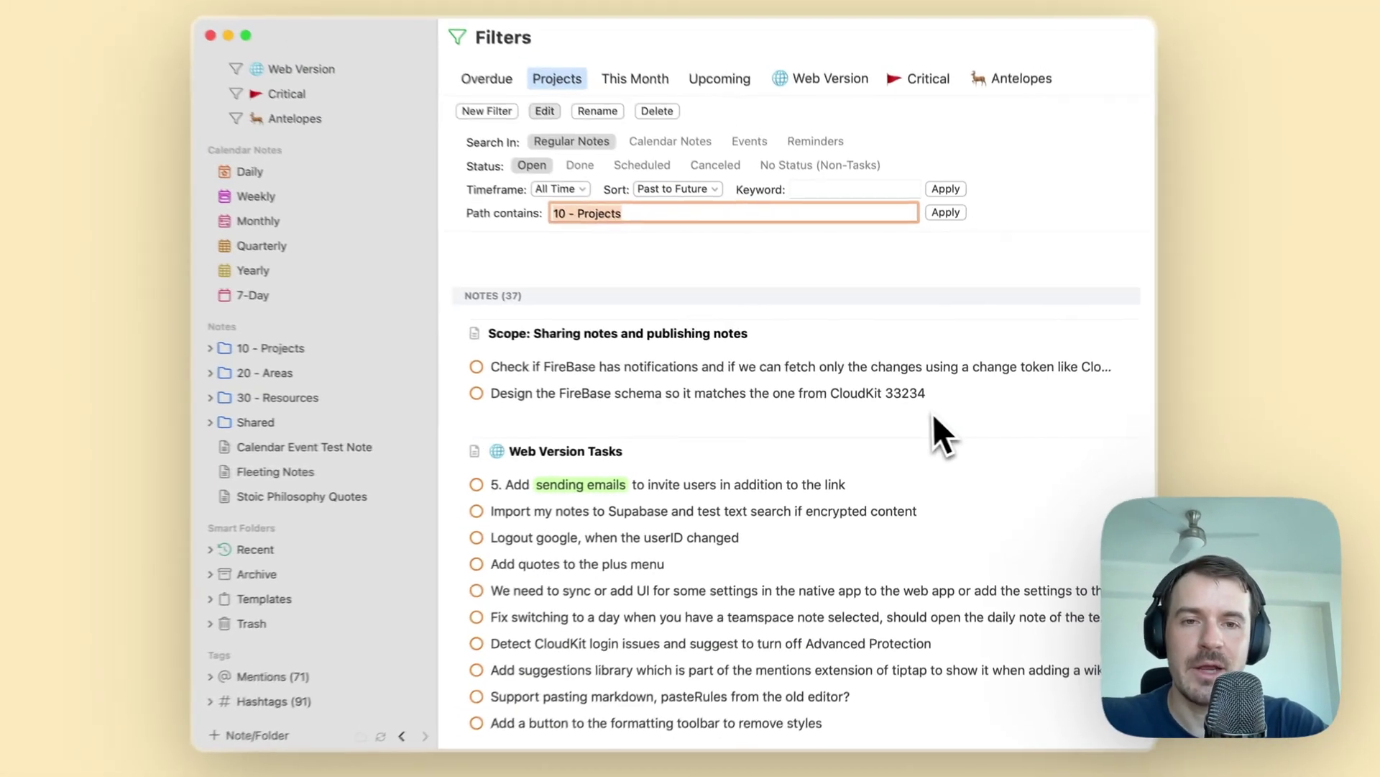
- Remove the added number from the FireBase schema task, restoring its original text
scroll(960, 442, "down", 2)
scroll(961, 443, "up", 2)
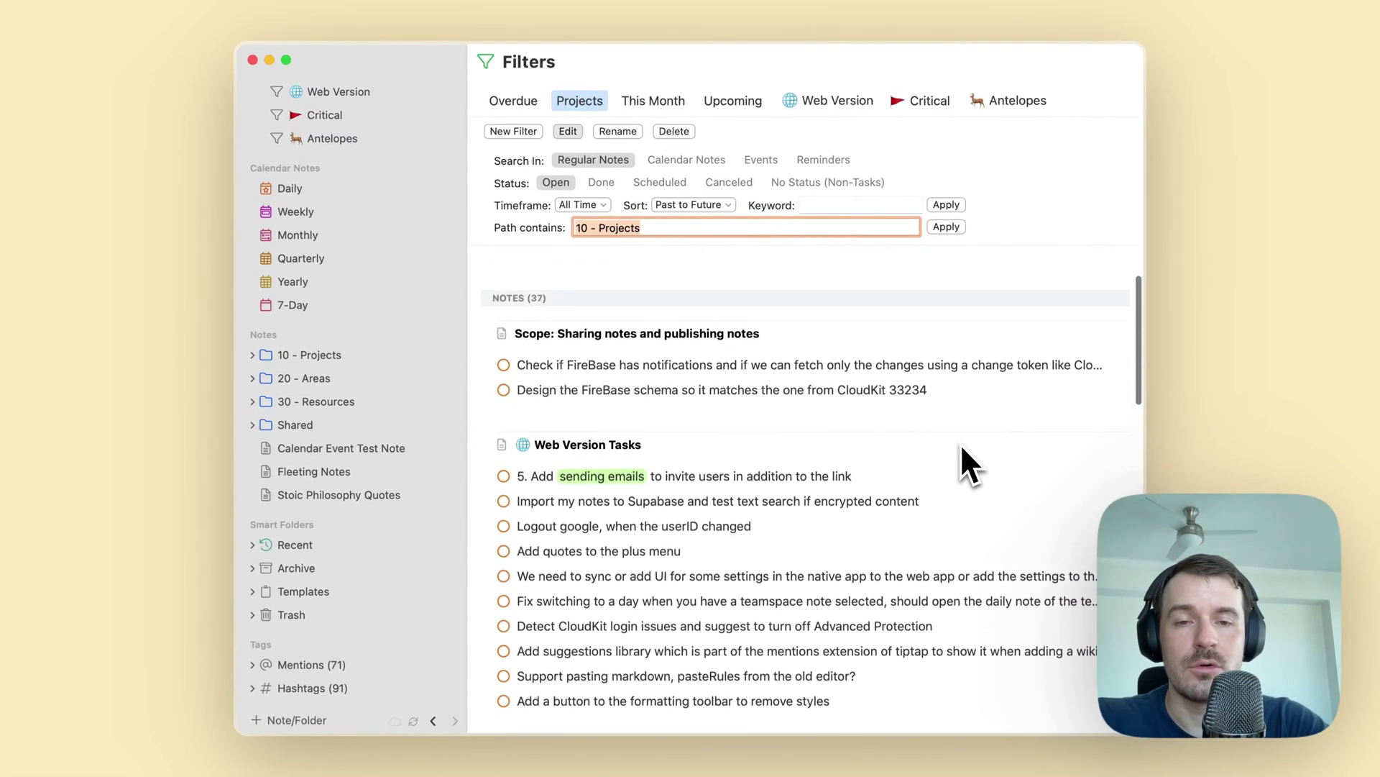
scroll(961, 443, "down", 3)
scroll(961, 443, "up", 3)
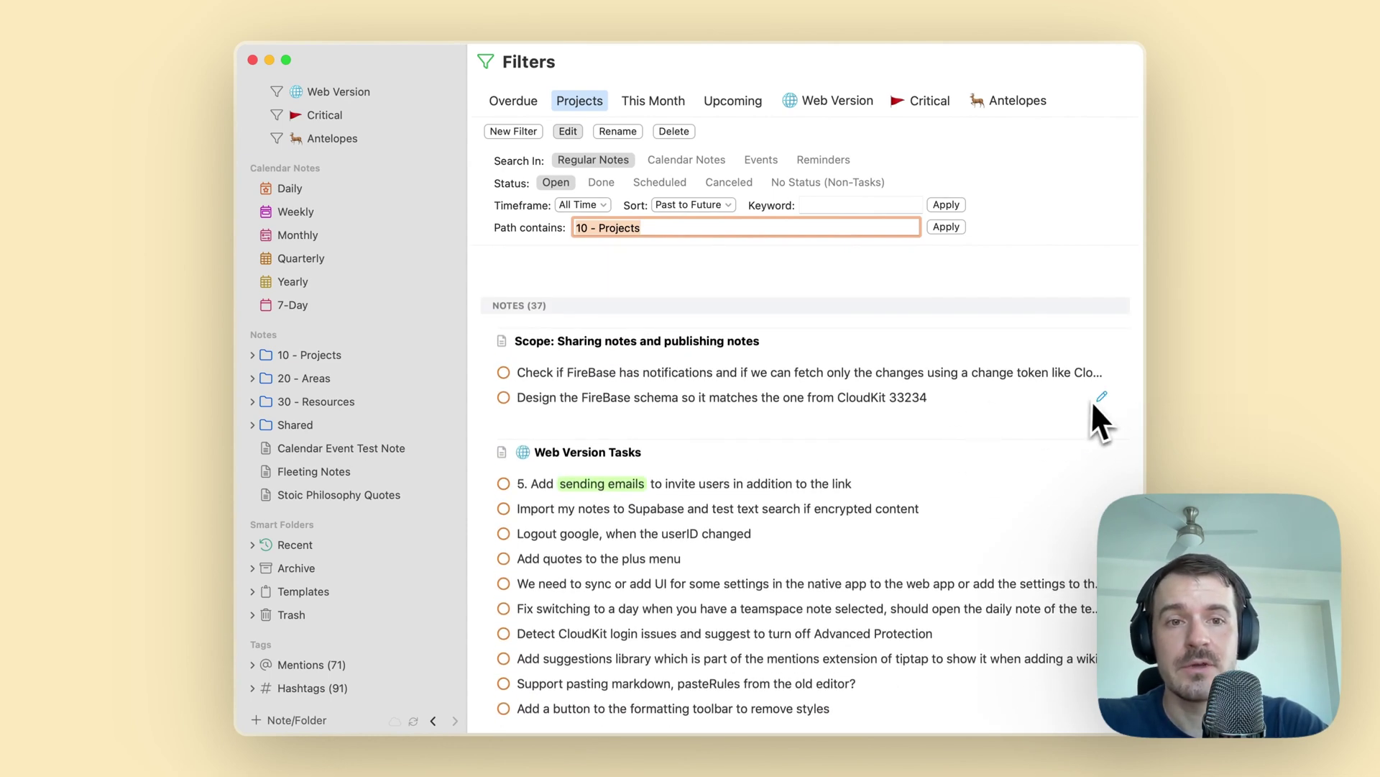
left_click(1102, 396)
key("BackSpace")
key("BackSpace")
key("BackSpace")
key("BackSpace")
key("BackSpace")
key("BackSpace")
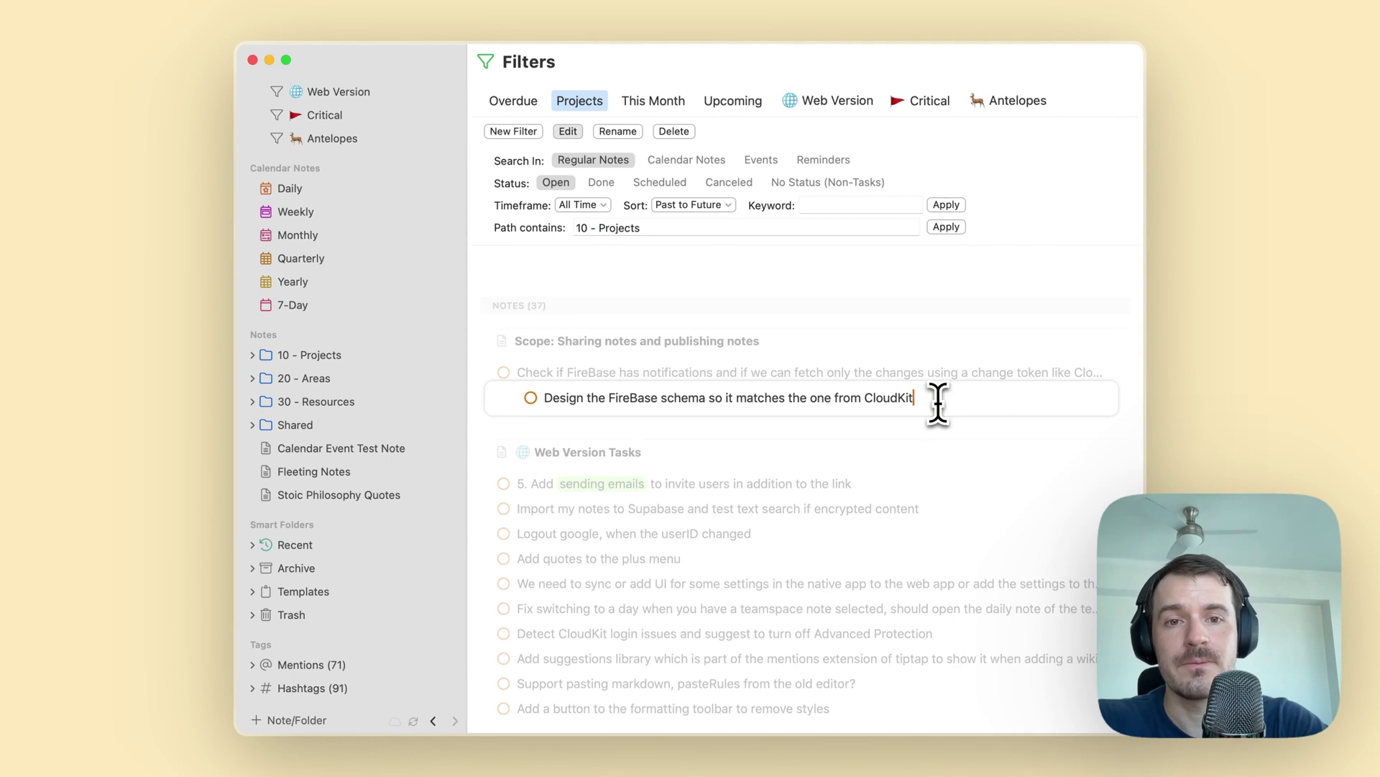
key("Return")
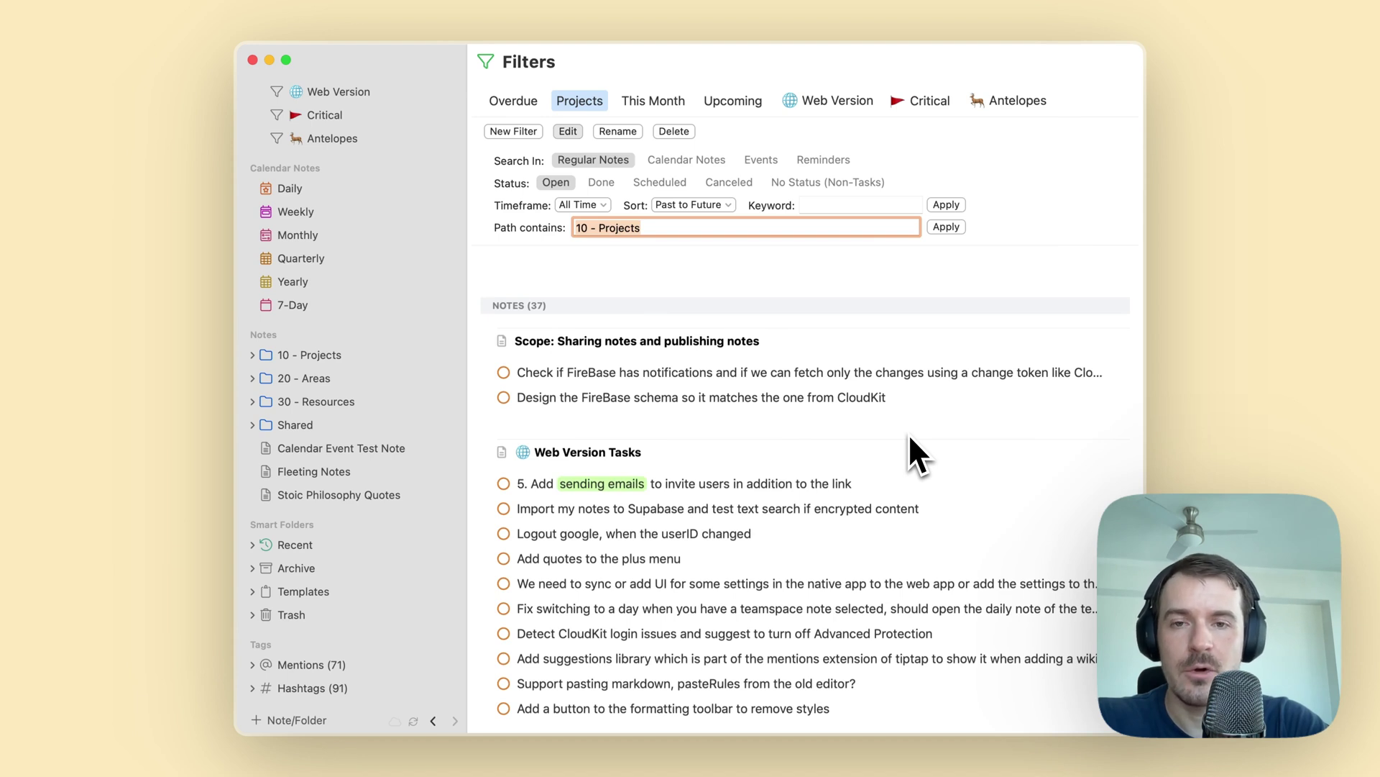
- Add Calendar Notes to the filter's Search In sources and review the Calendar (2) results
left_click(865, 276)
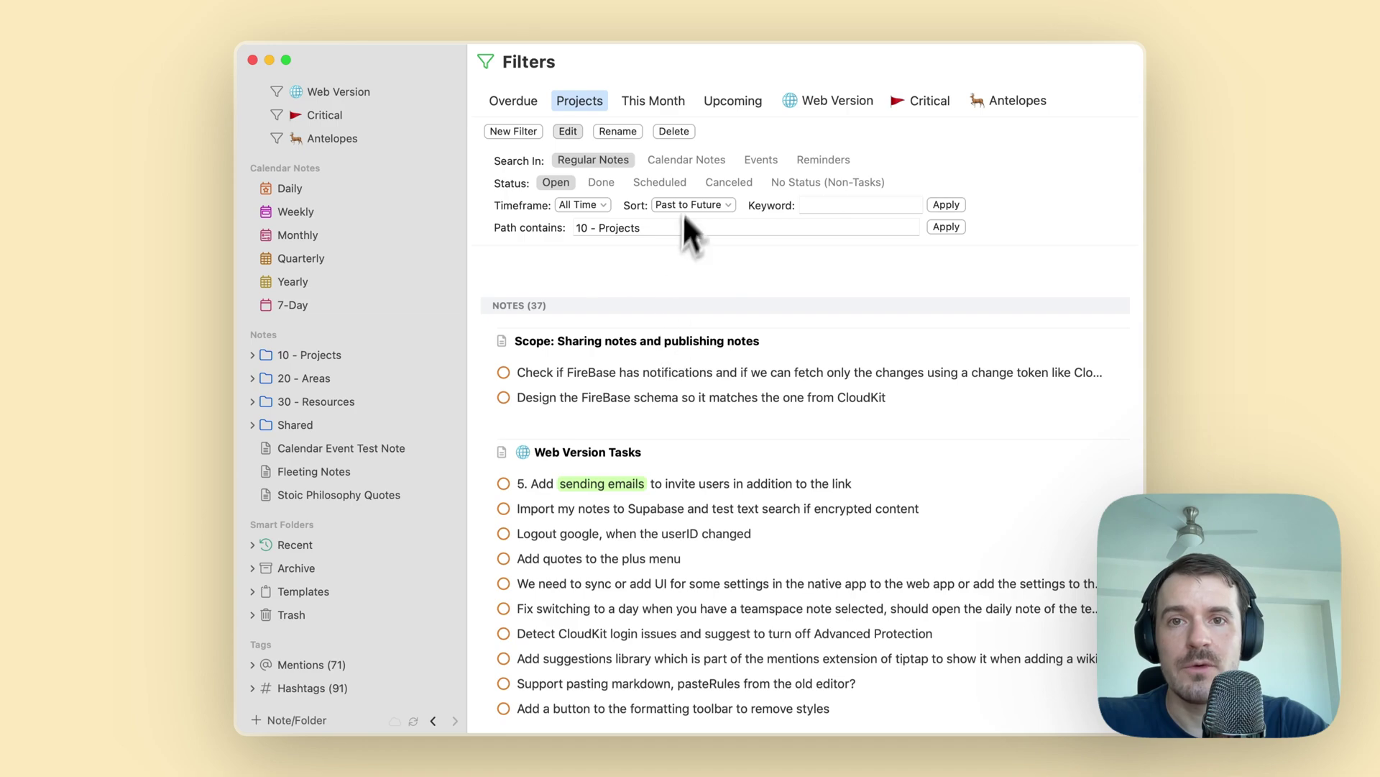
left_click(689, 162)
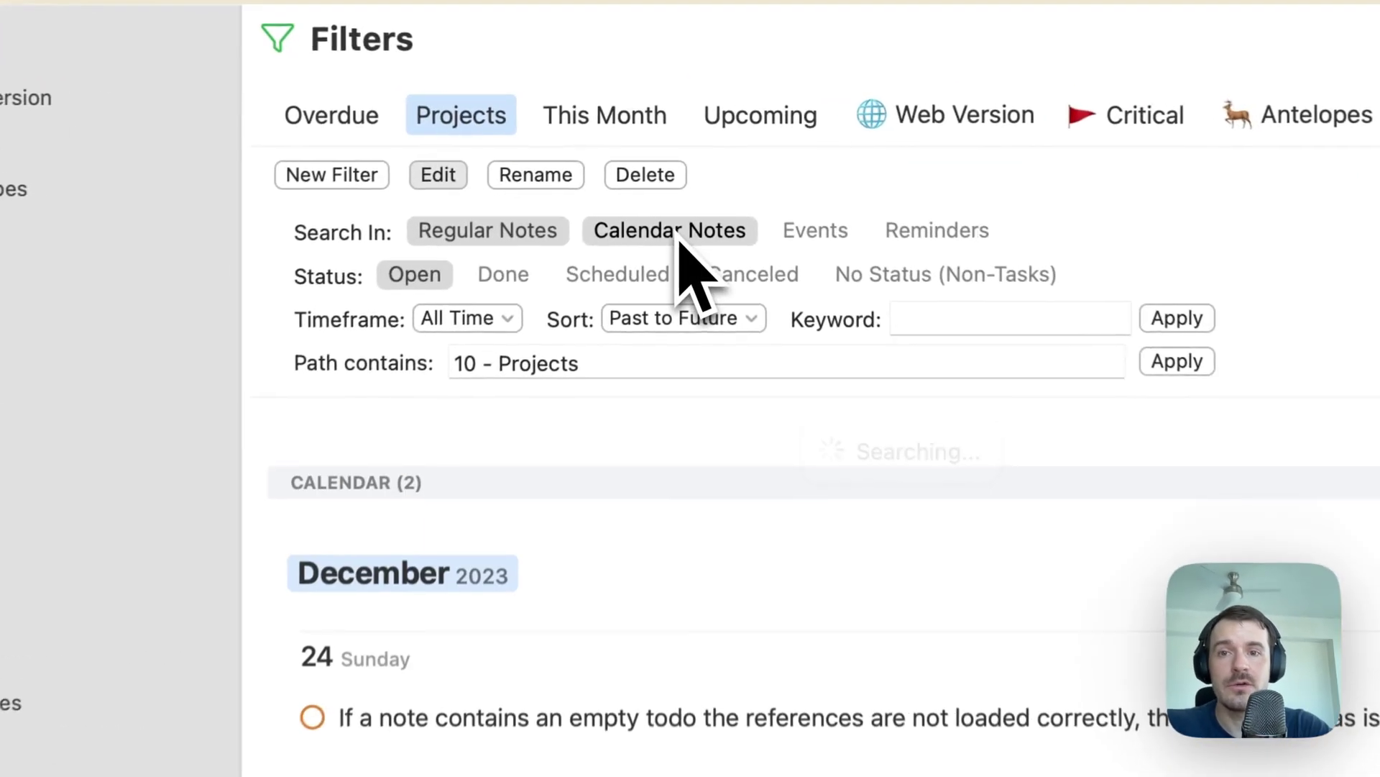
scroll(791, 547, "down", 3)
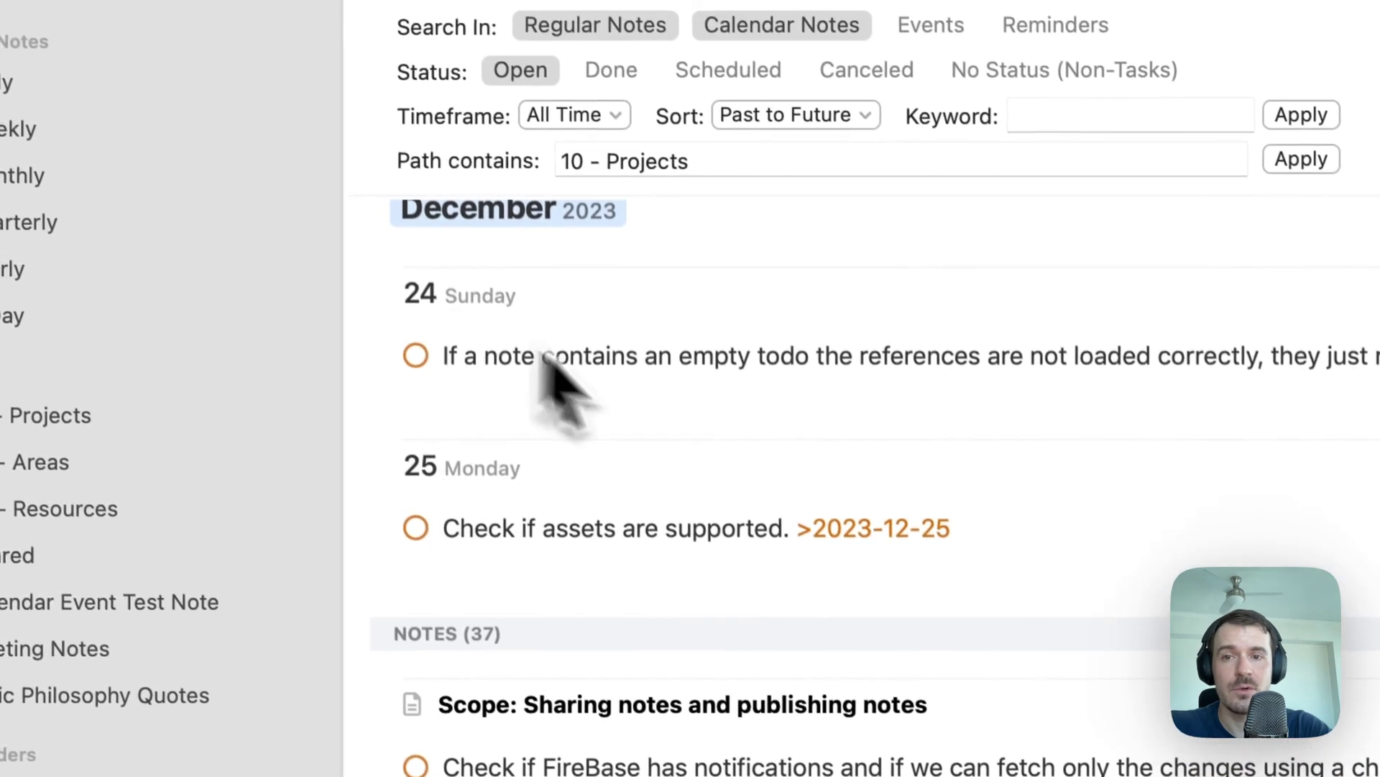
scroll(817, 539, "up", 2)
scroll(832, 507, "down", 3)
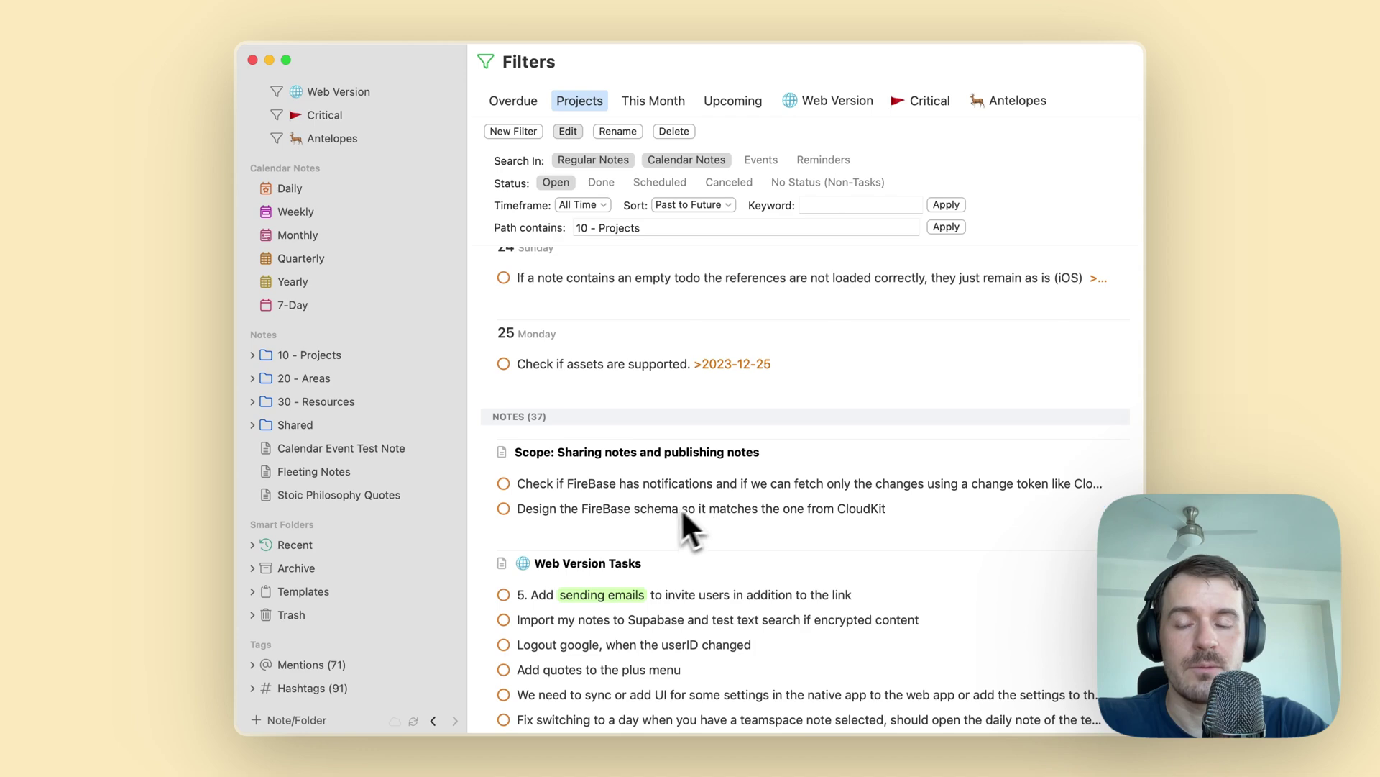
scroll(708, 518, "down", 1)
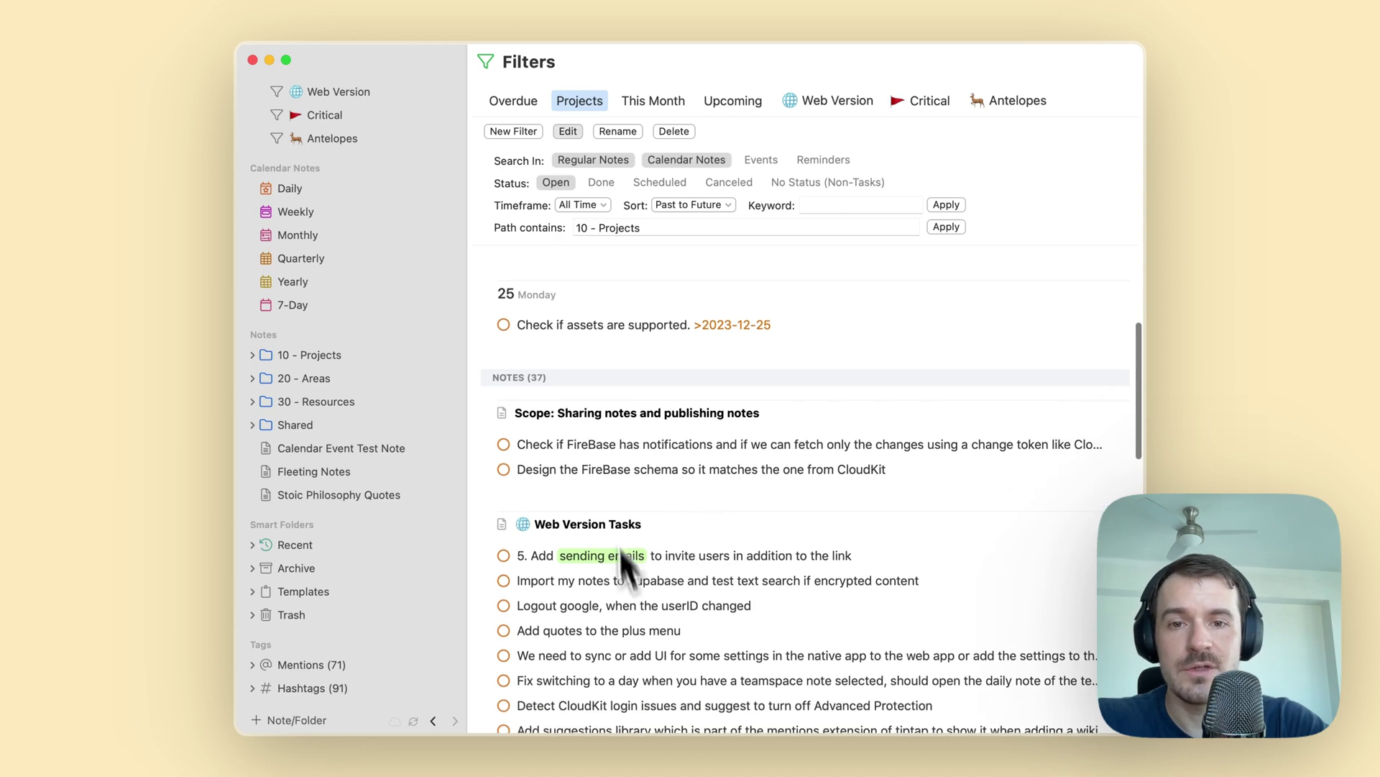
scroll(684, 479, "up", 2)
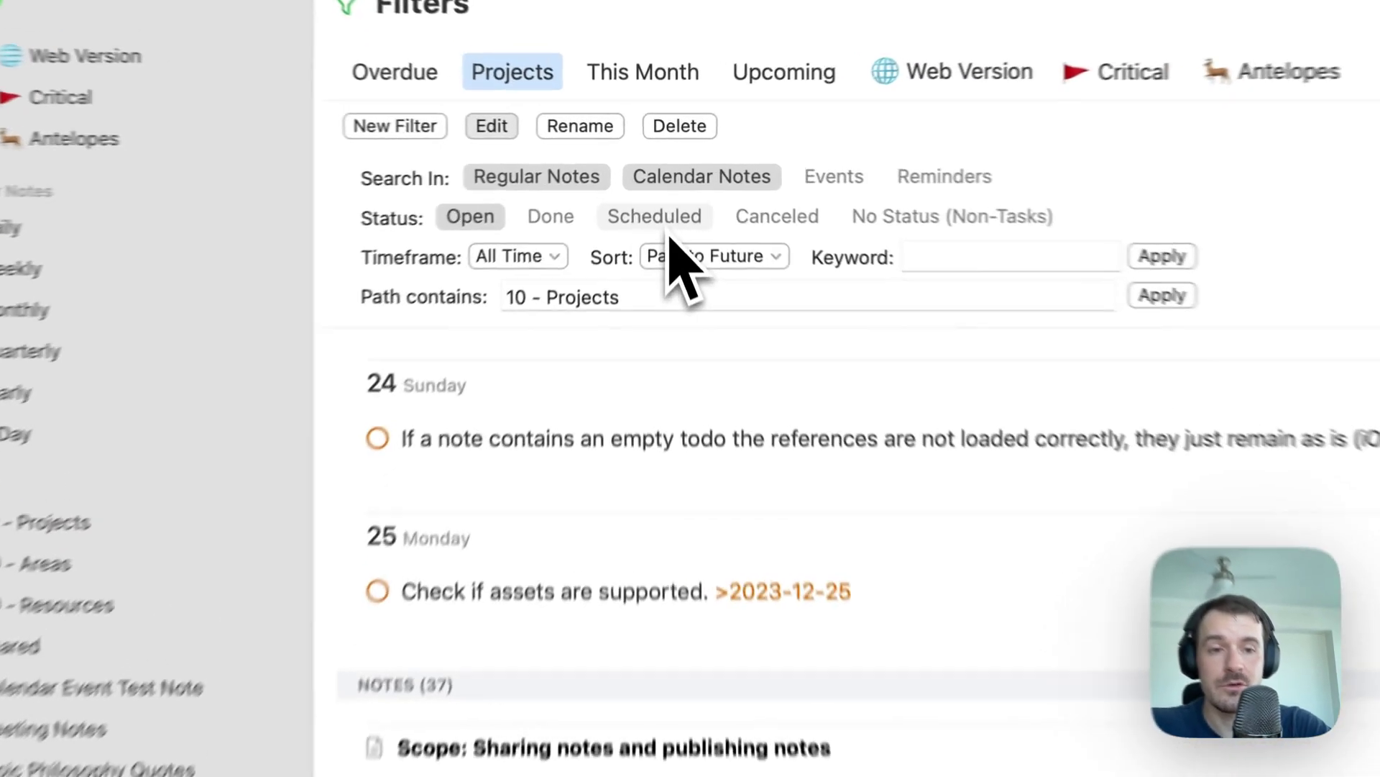
left_click(659, 226)
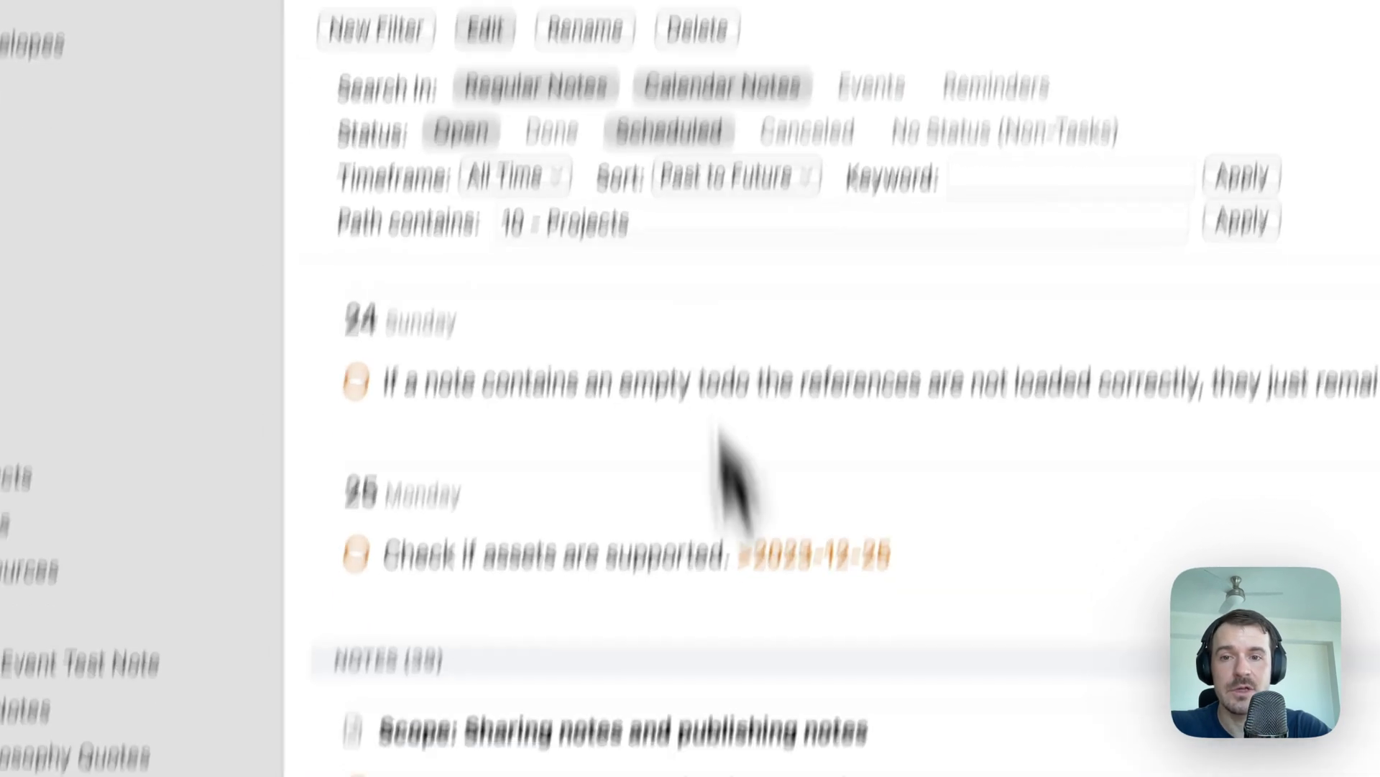
scroll(719, 468, "down", 3)
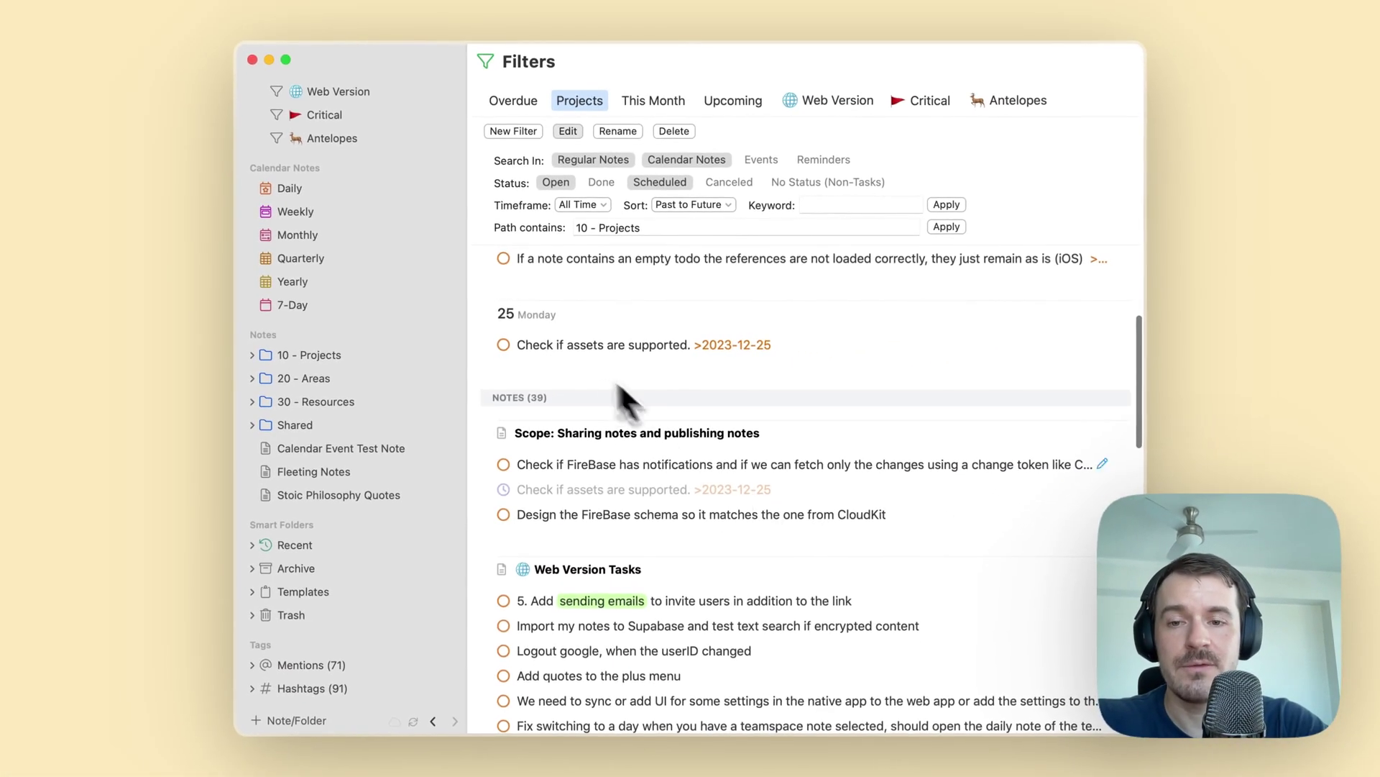
scroll(665, 417, "down", 5)
scroll(621, 524, "down", 10)
scroll(621, 525, "up", 2)
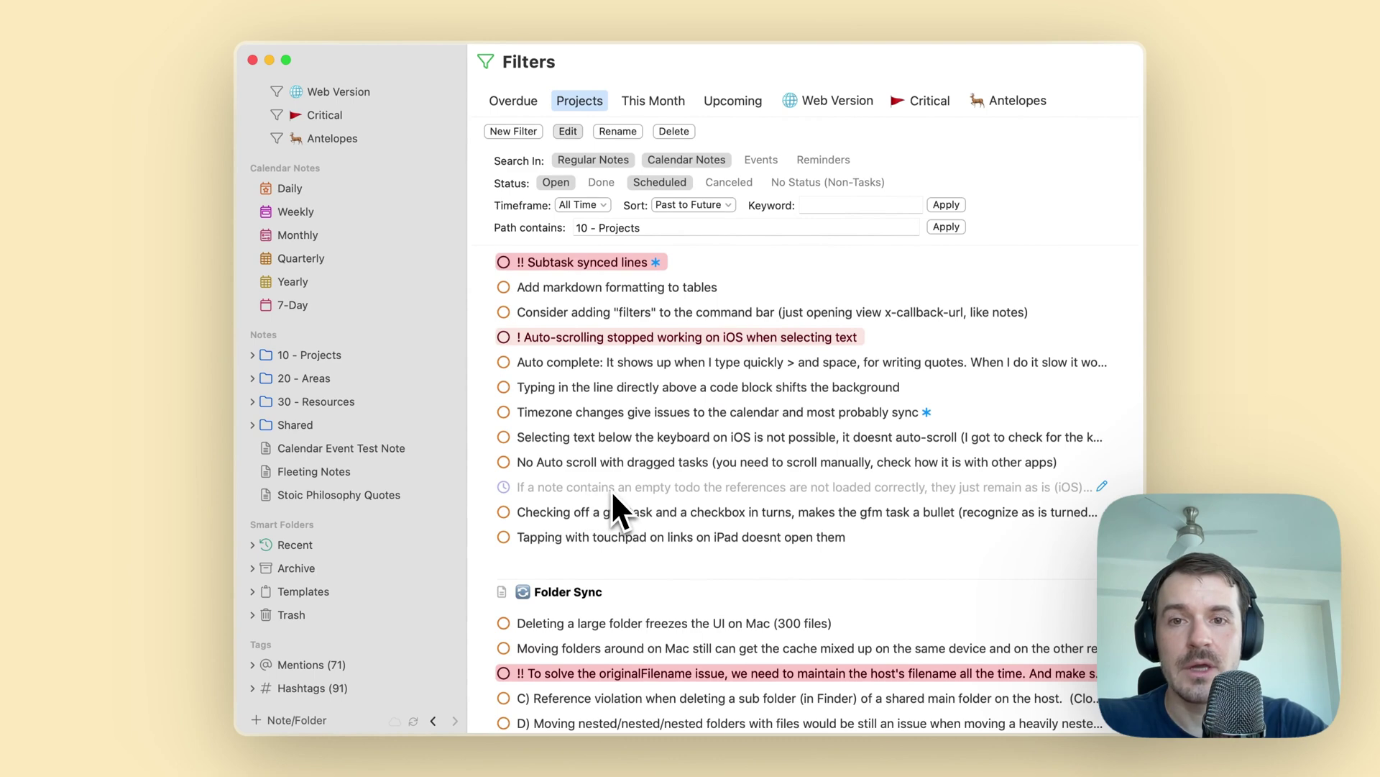
scroll(611, 490, "up", 4)
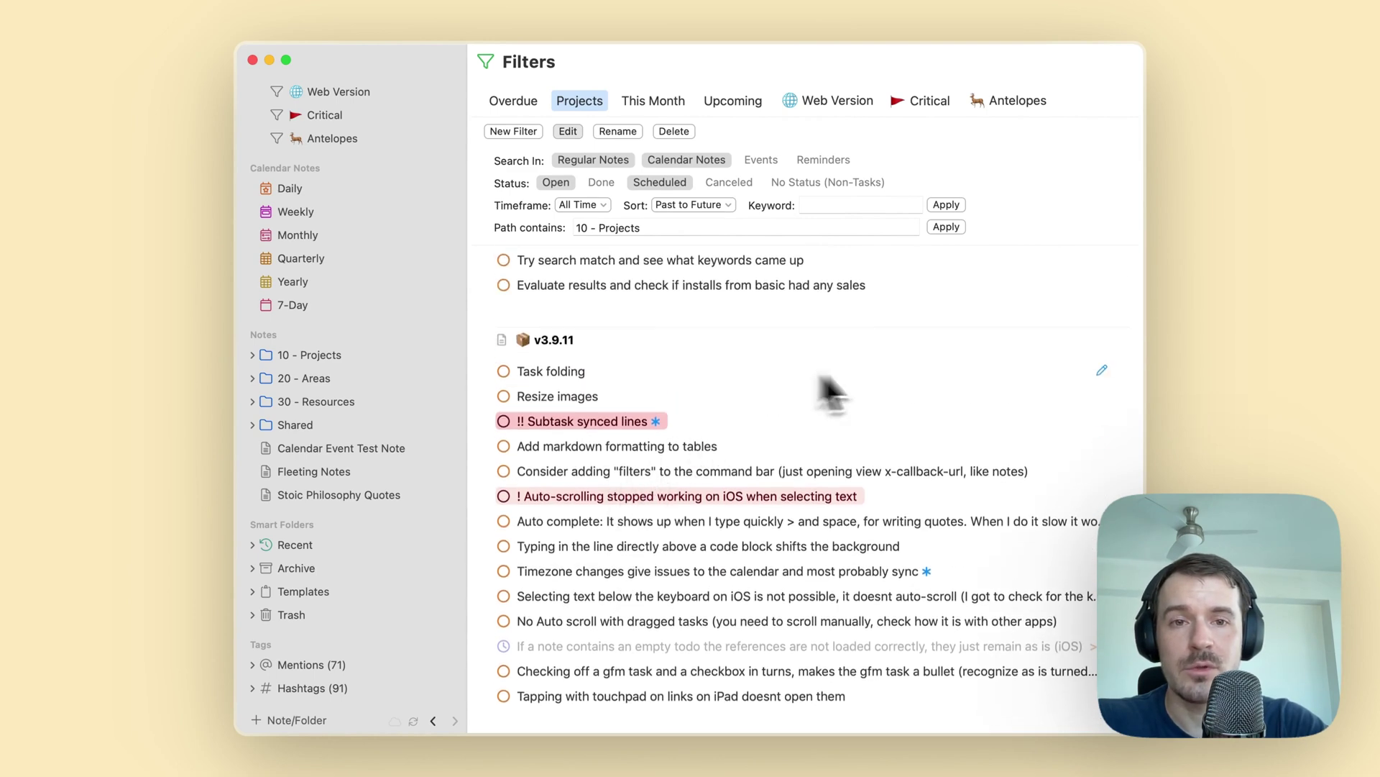
- Schedule the Task folding task for Dec 24, 2024 by typing '>24dec'
left_click(1101, 371)
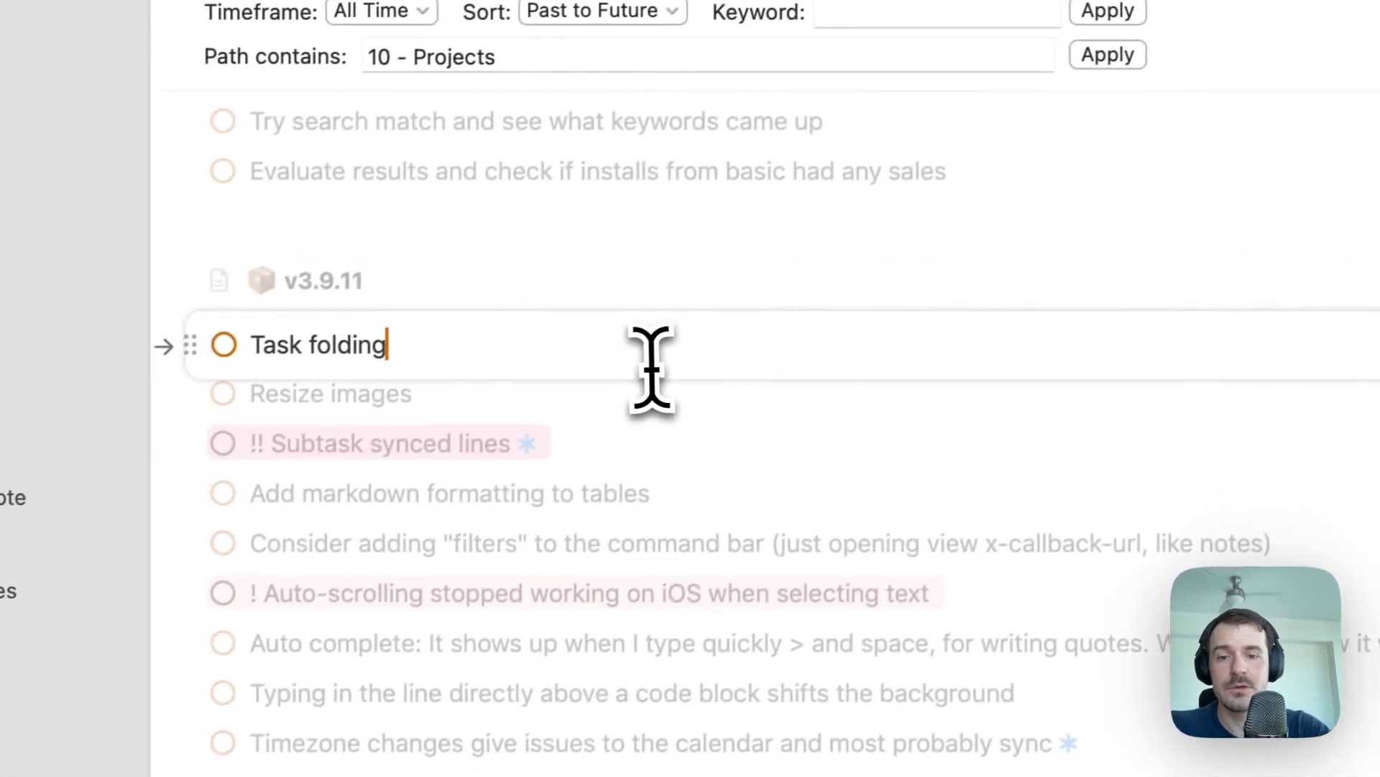
type(">")
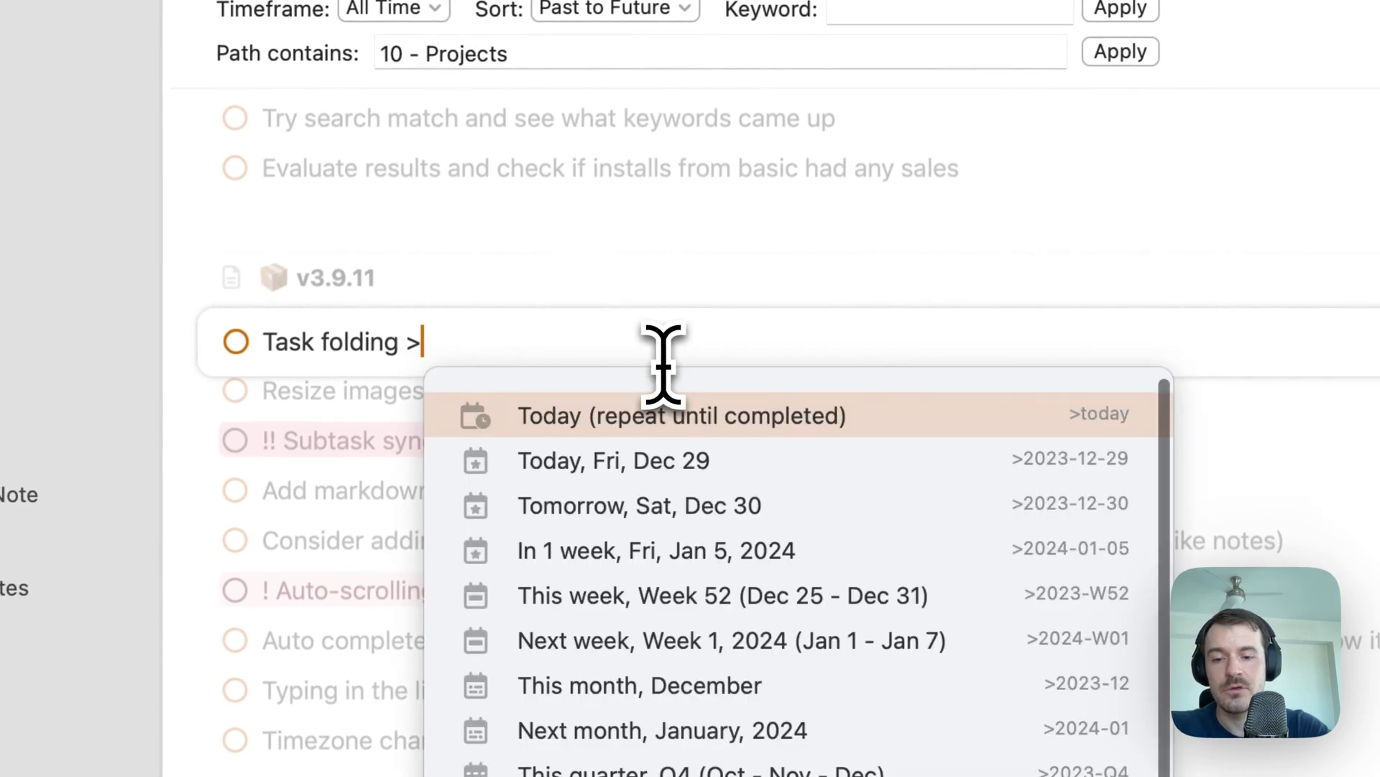
type("24d")
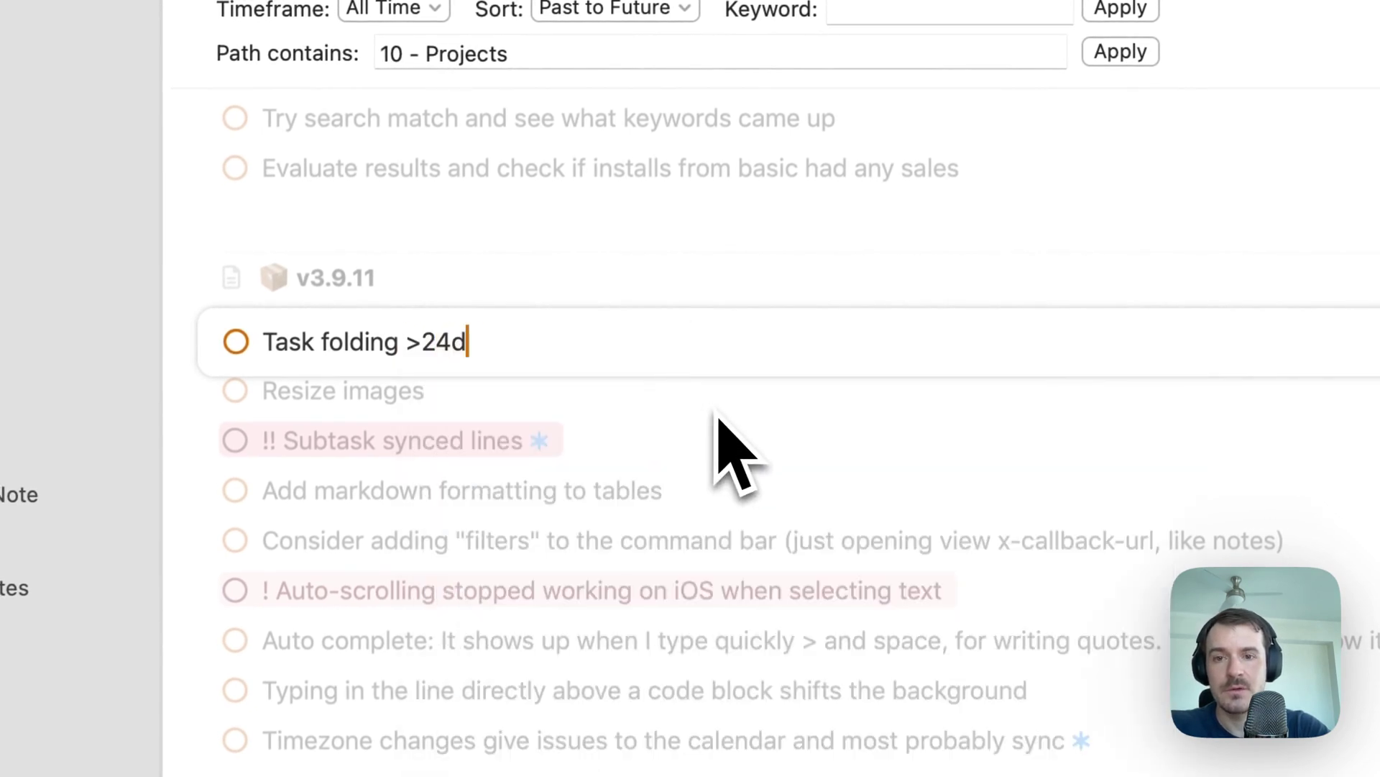
type("ec")
left_click(611, 421)
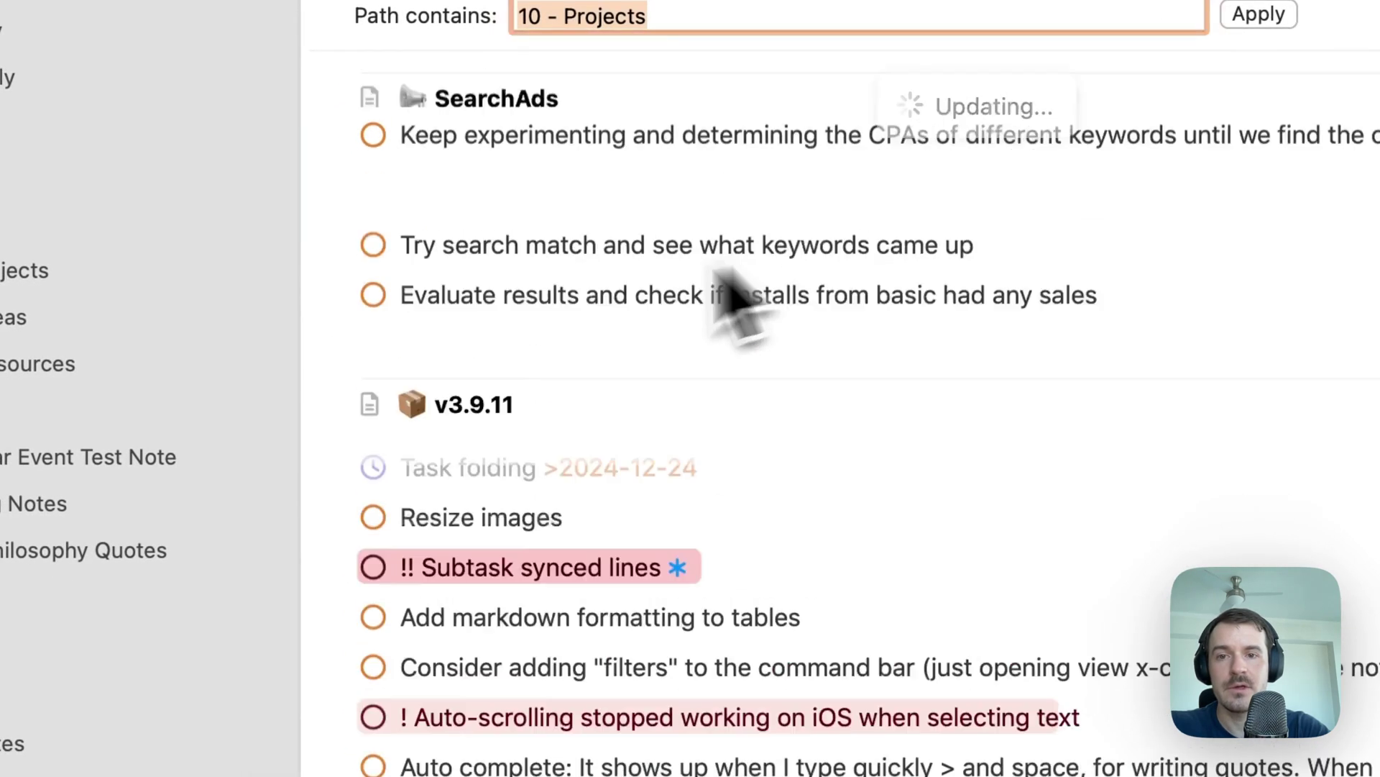
scroll(678, 570, "down", 2)
scroll(657, 463, "up", 5)
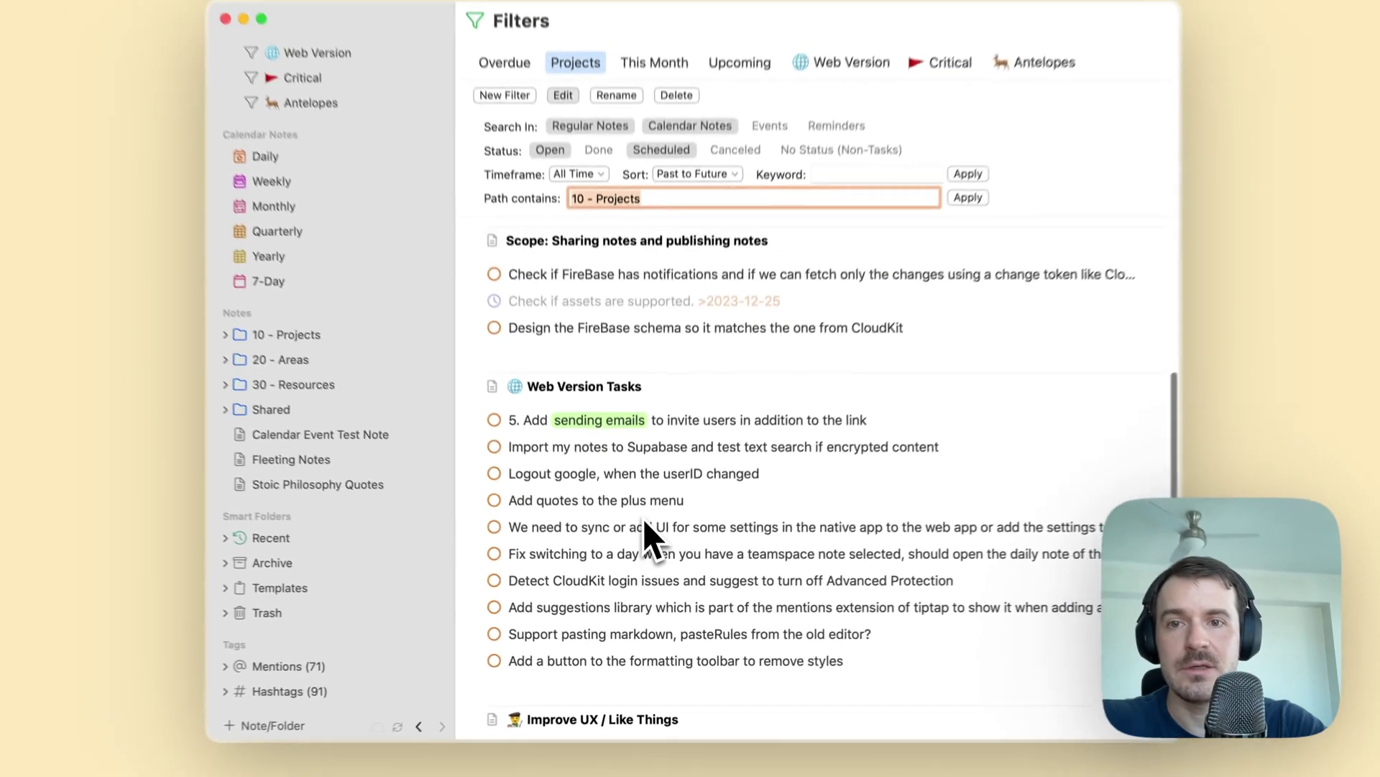
scroll(643, 520, "up", 10)
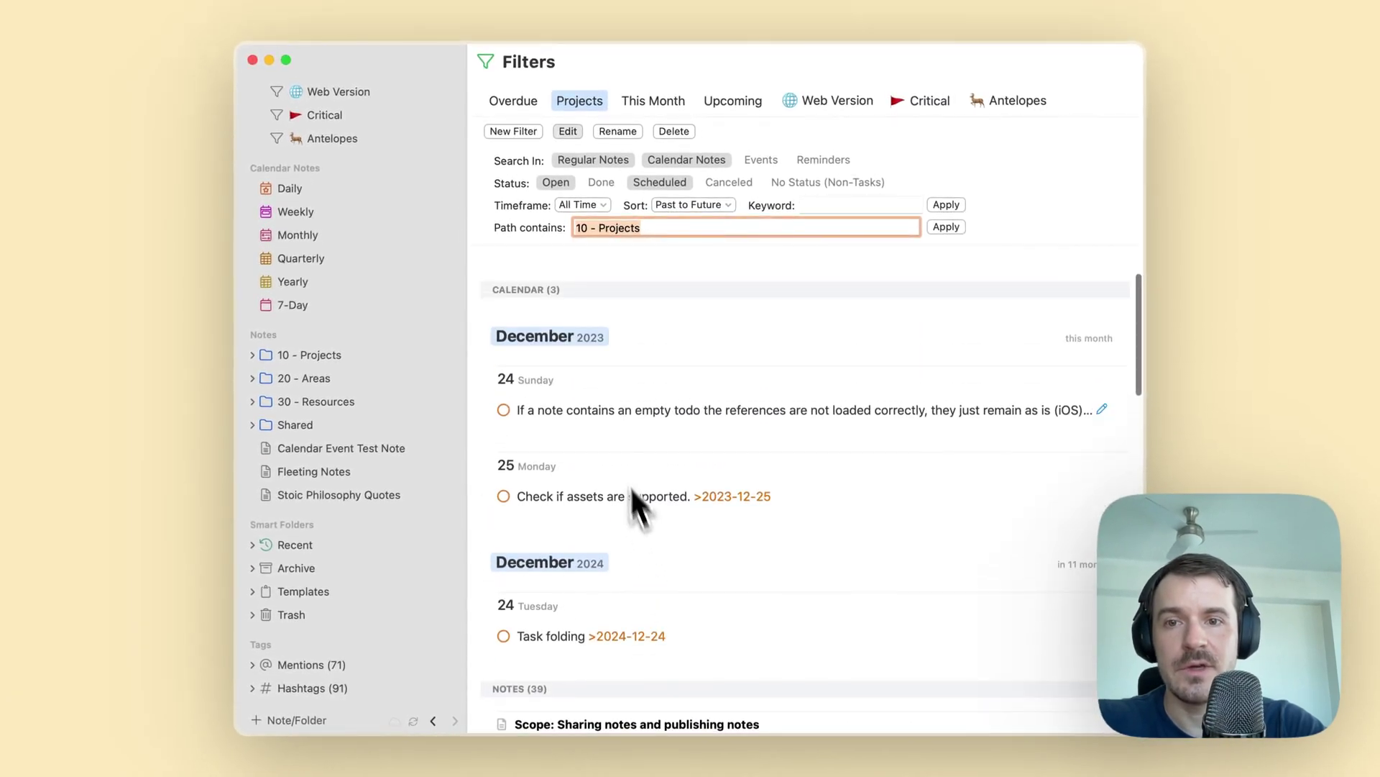
scroll(663, 489, "down", 3)
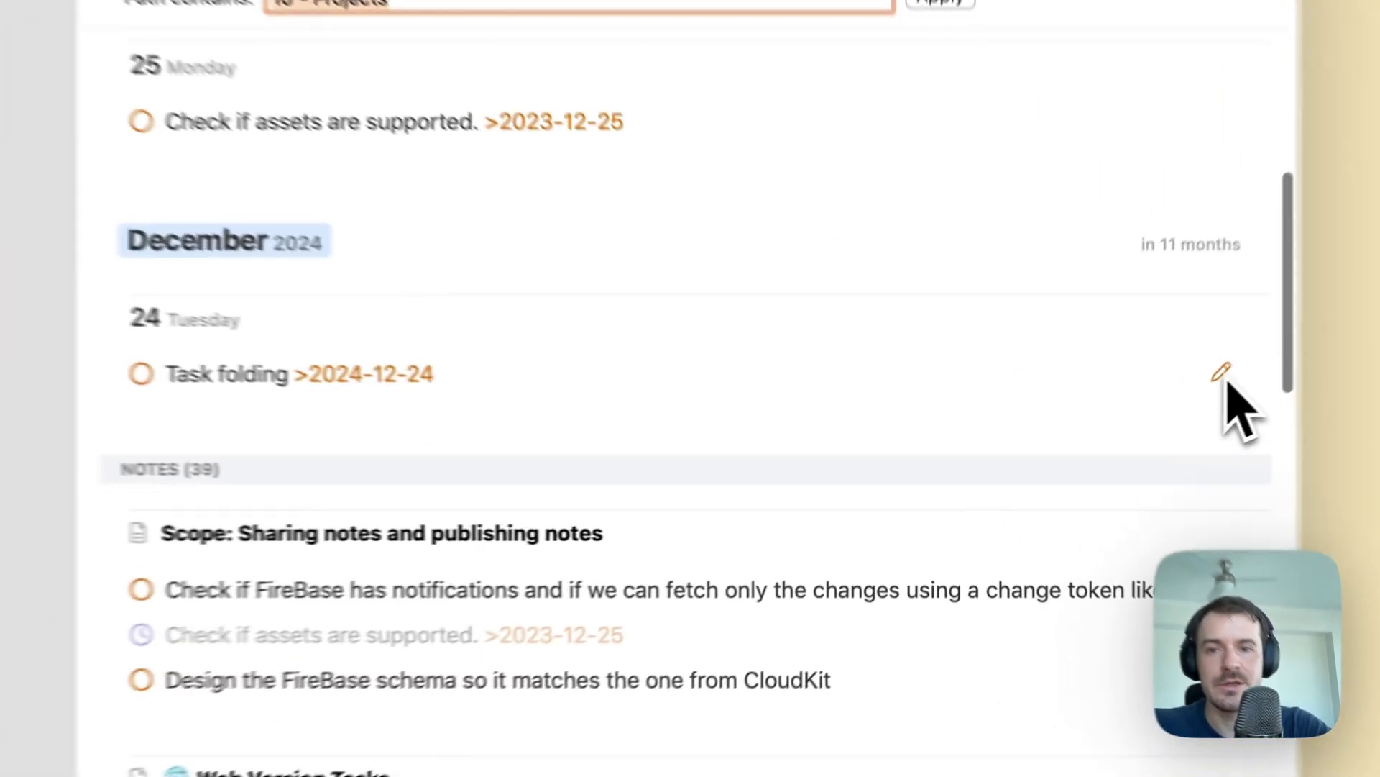
- Delete '>2024-12-24' from the Task folding task
left_click(1102, 435)
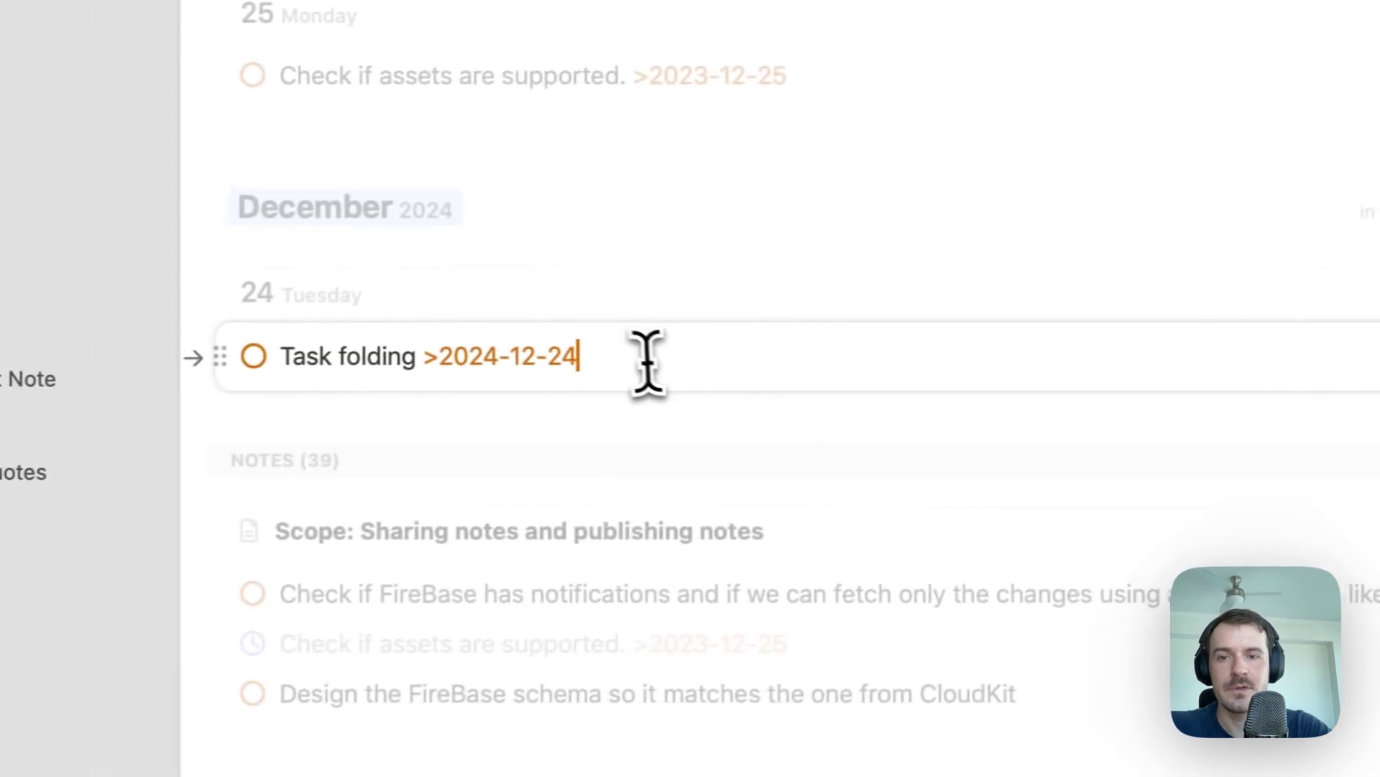
left_click(461, 295)
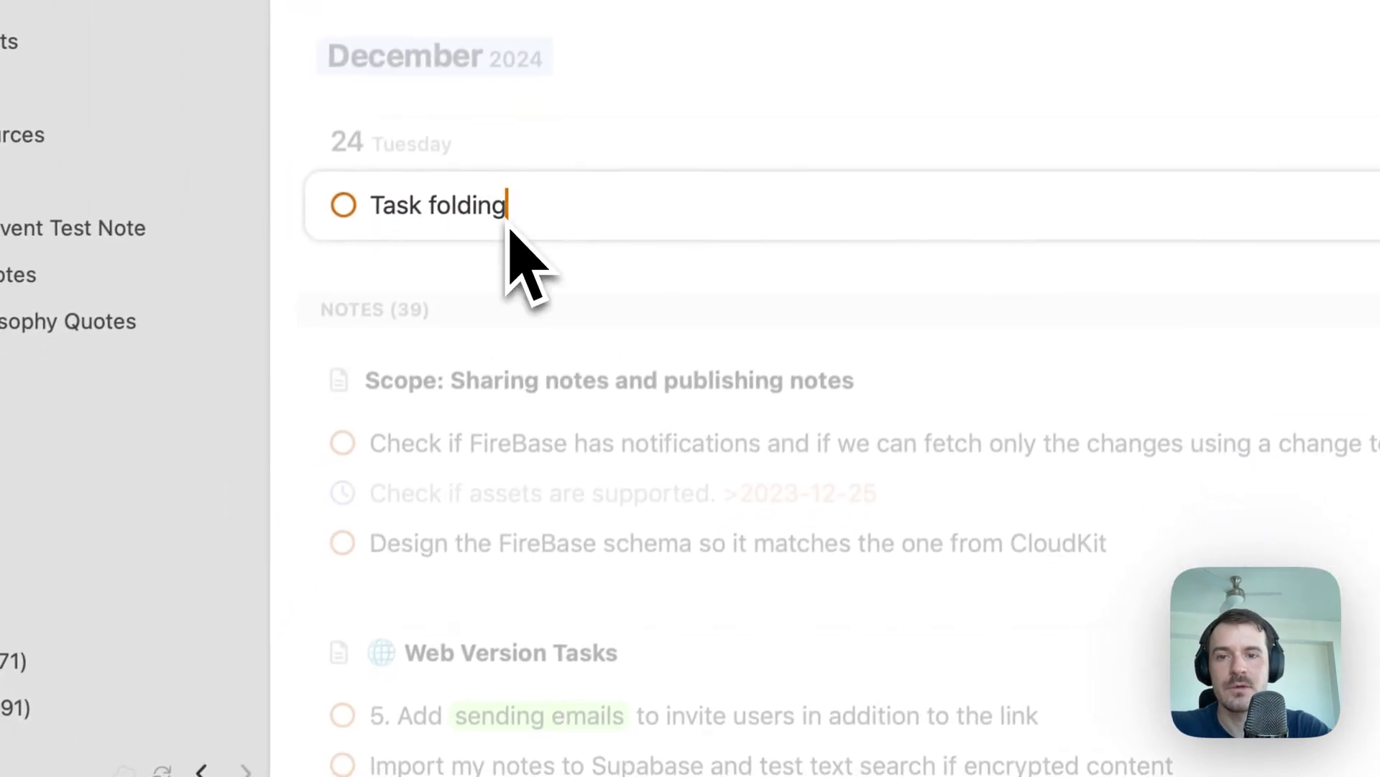
scroll(777, 514, "down", 5)
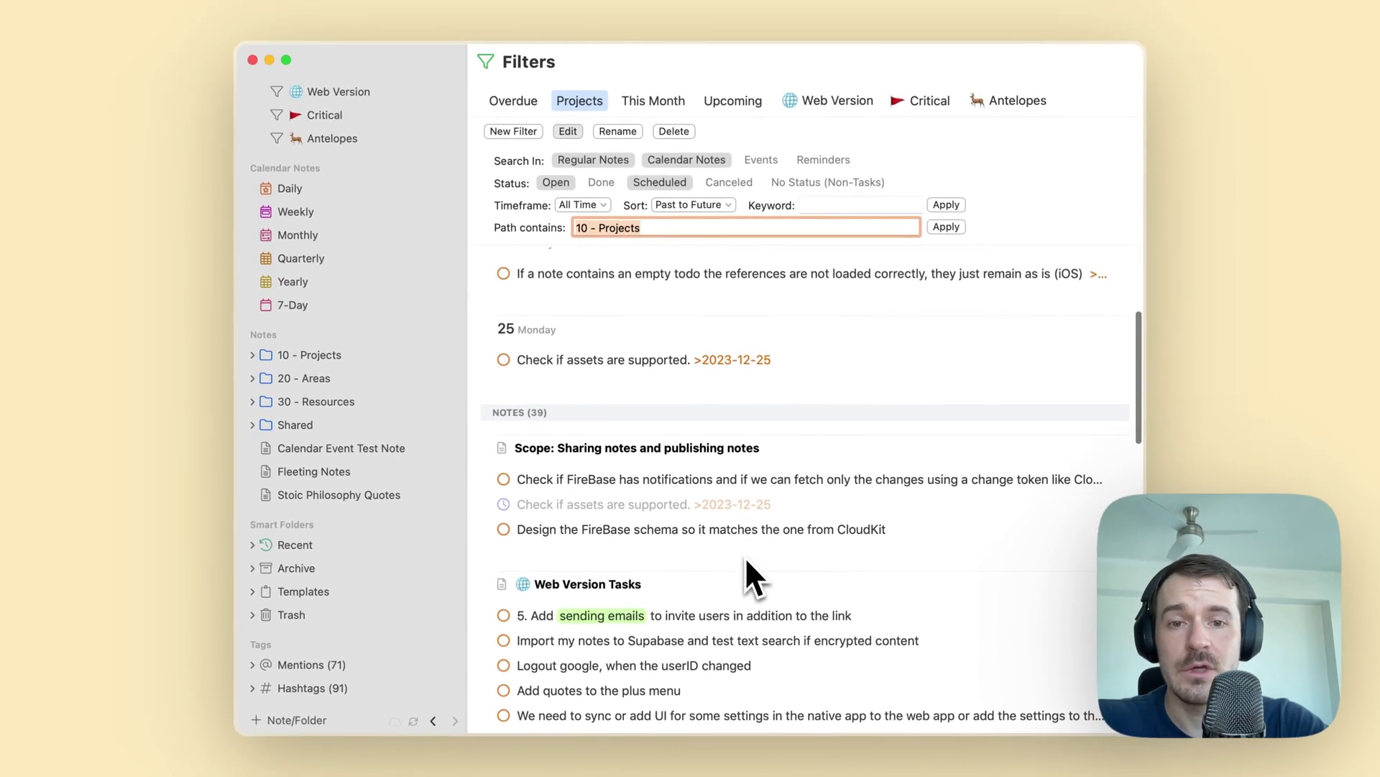
scroll(1021, 547, "down", 2)
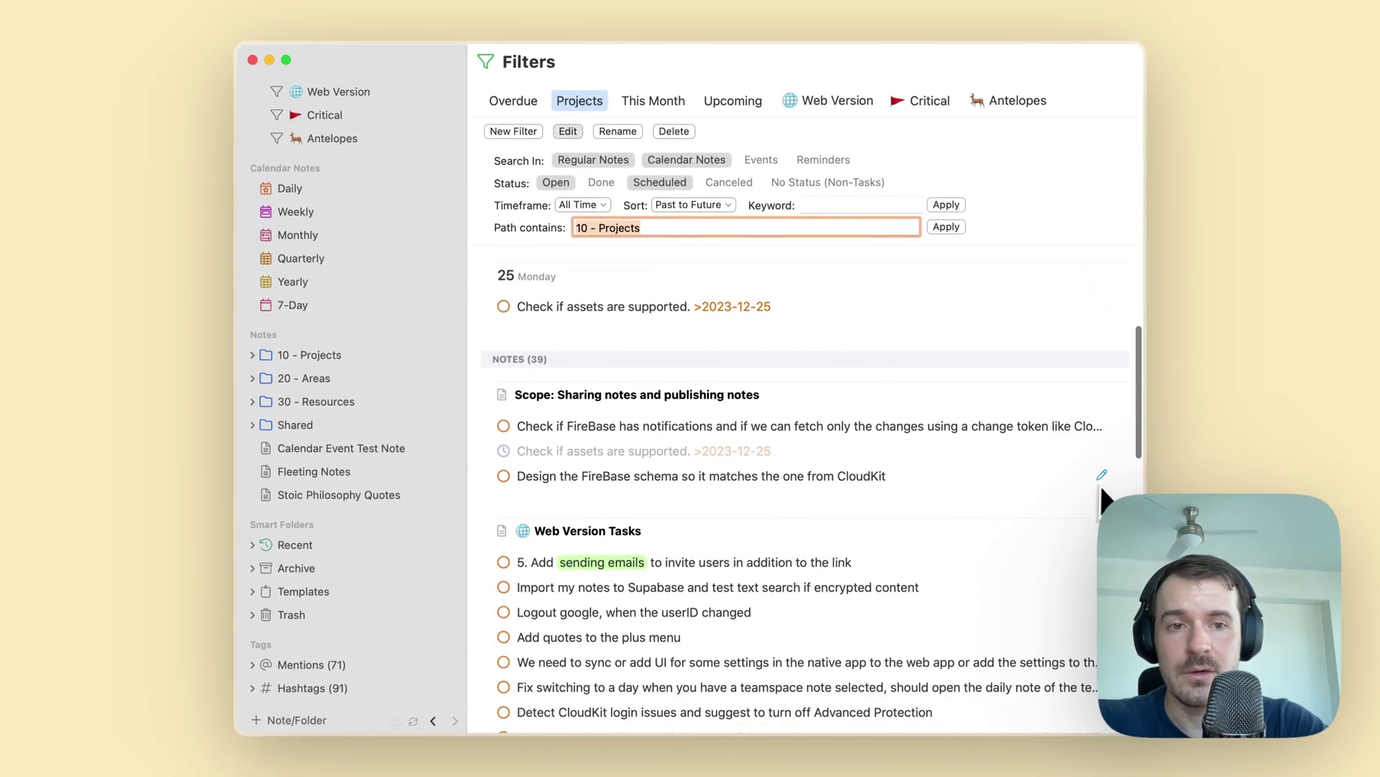
- Try the '>' date and '[[' note-link suggestions in the FireBase task, then delete both
left_click(1102, 476)
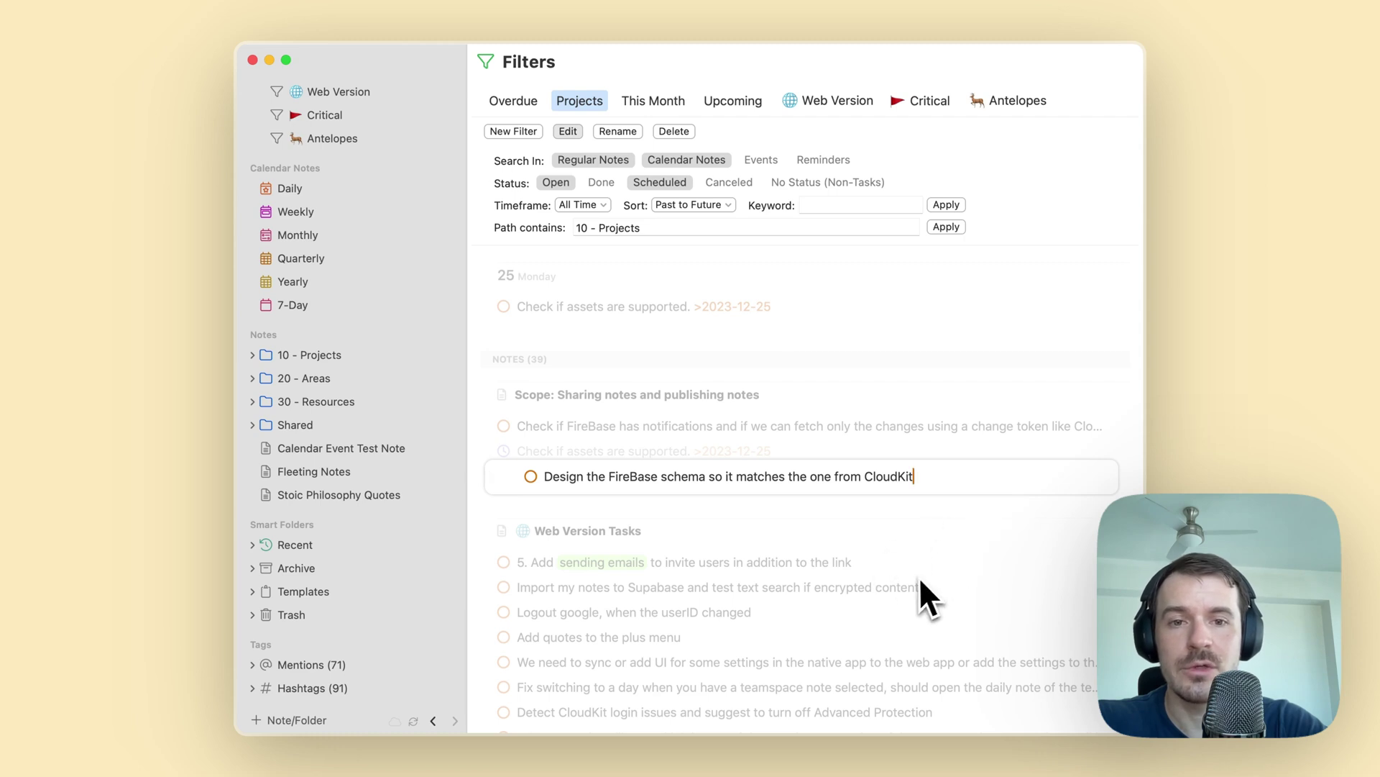
type(">")
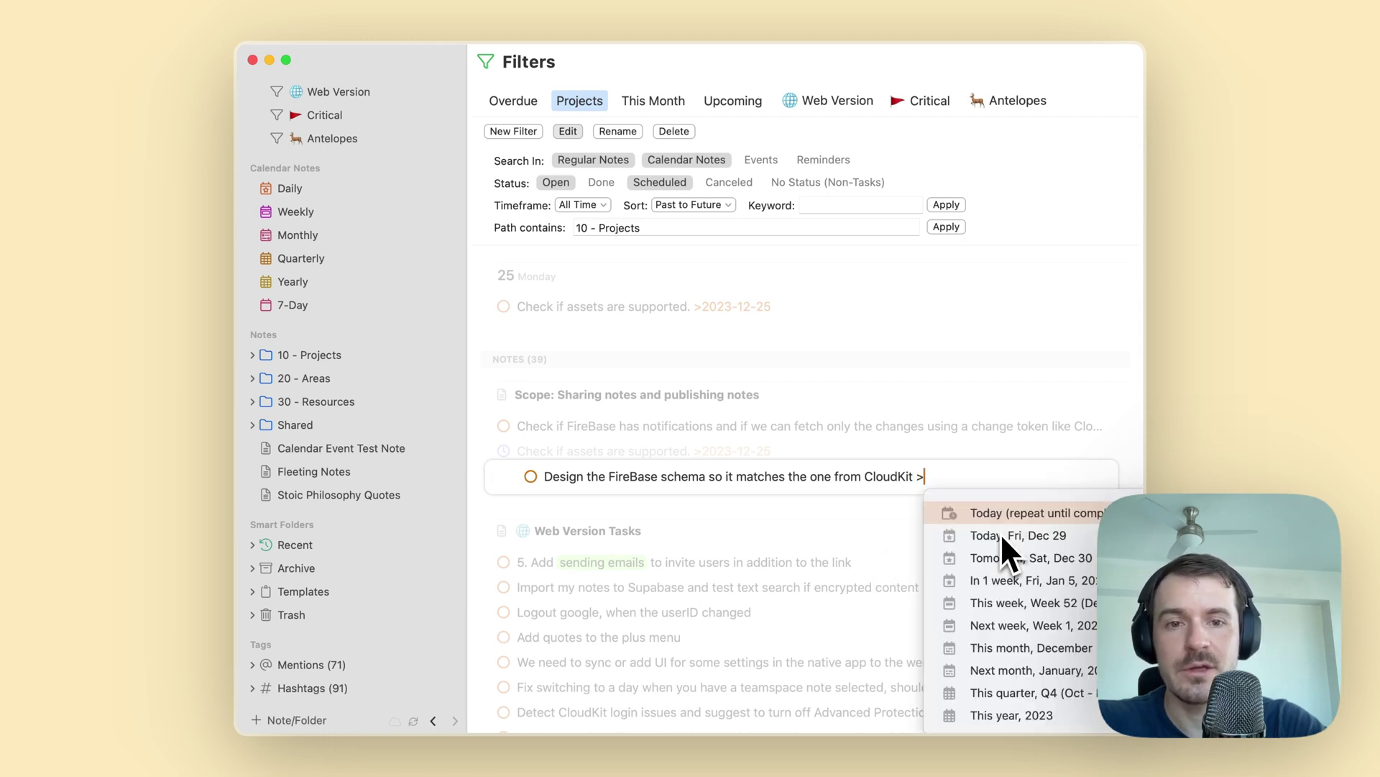
key("BackSpace")
type("[[")
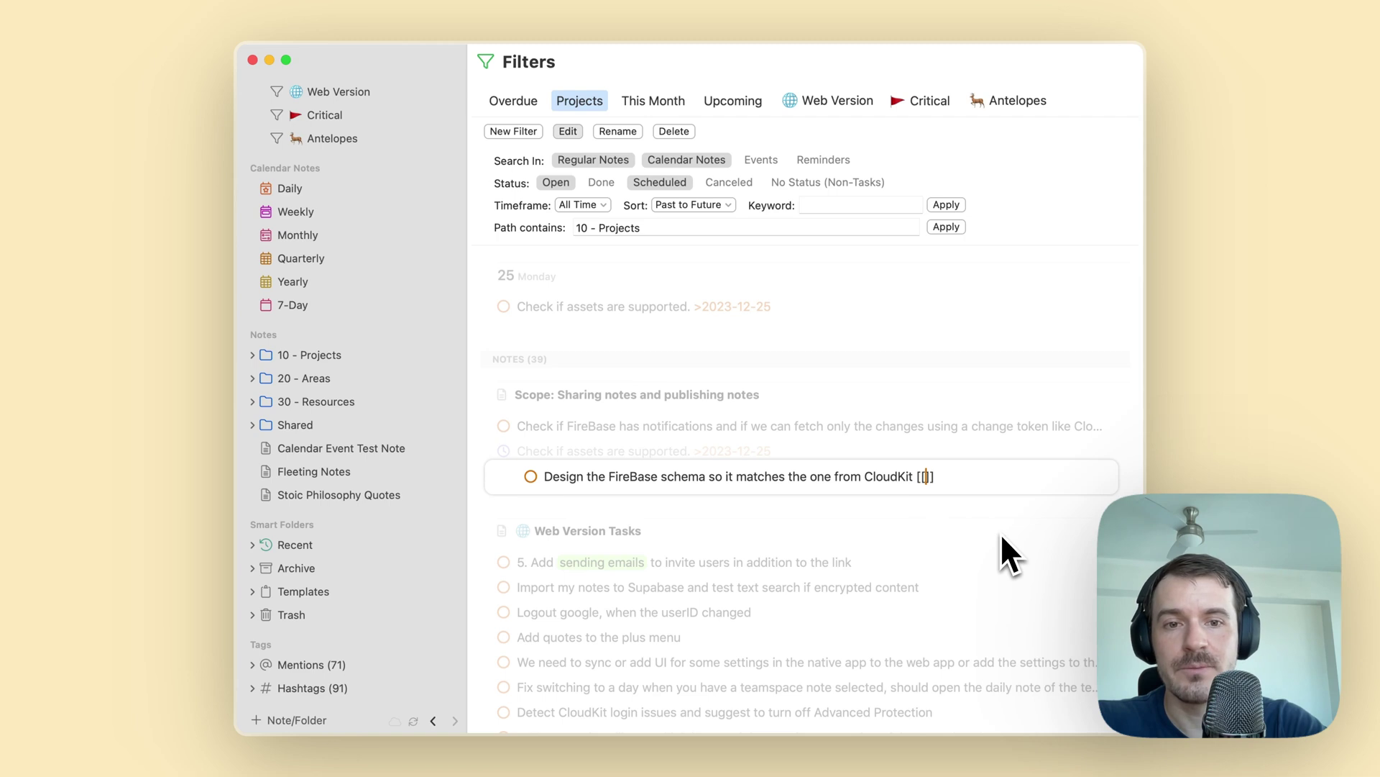
key("BackSpace")
key("BackSpace")
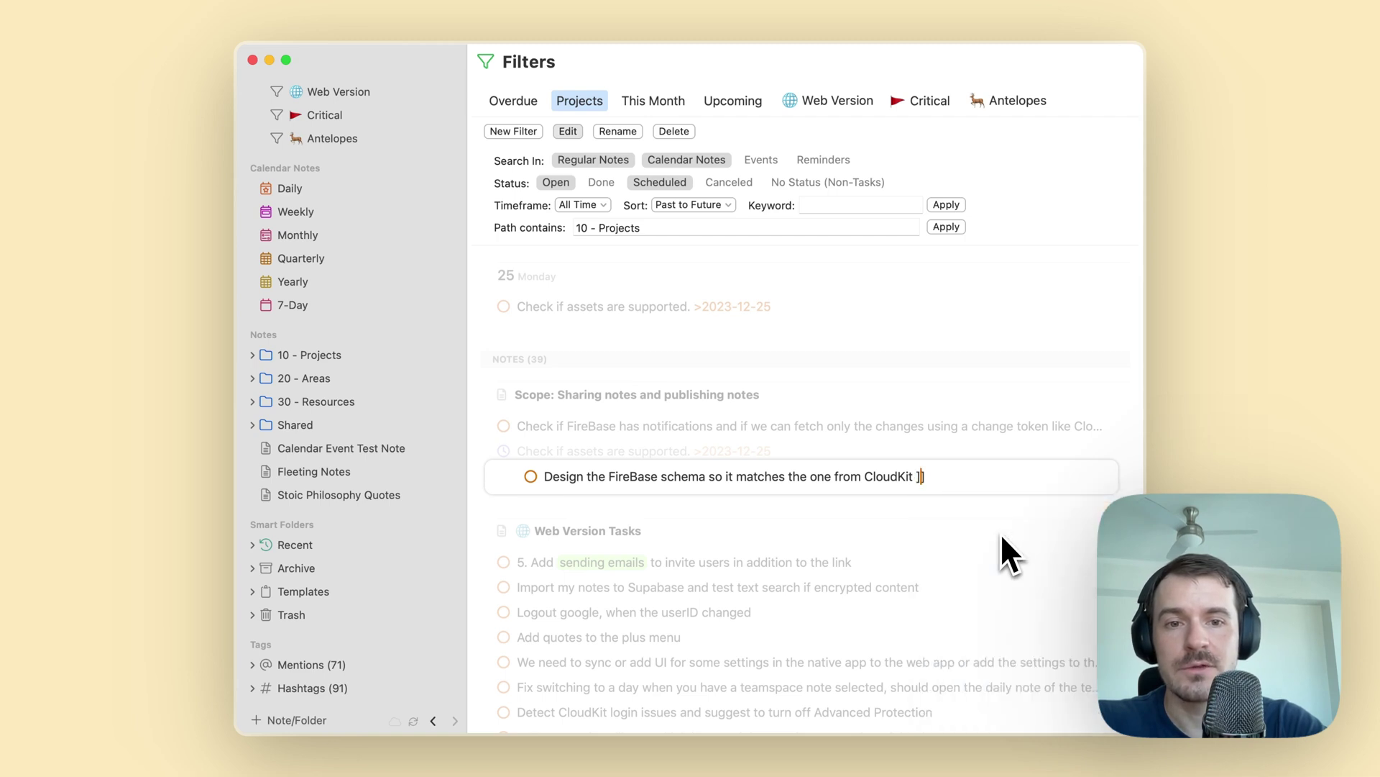
- Make the word CloudKit bold in the FireBase schema task
double_click(882, 476)
key("super+b")
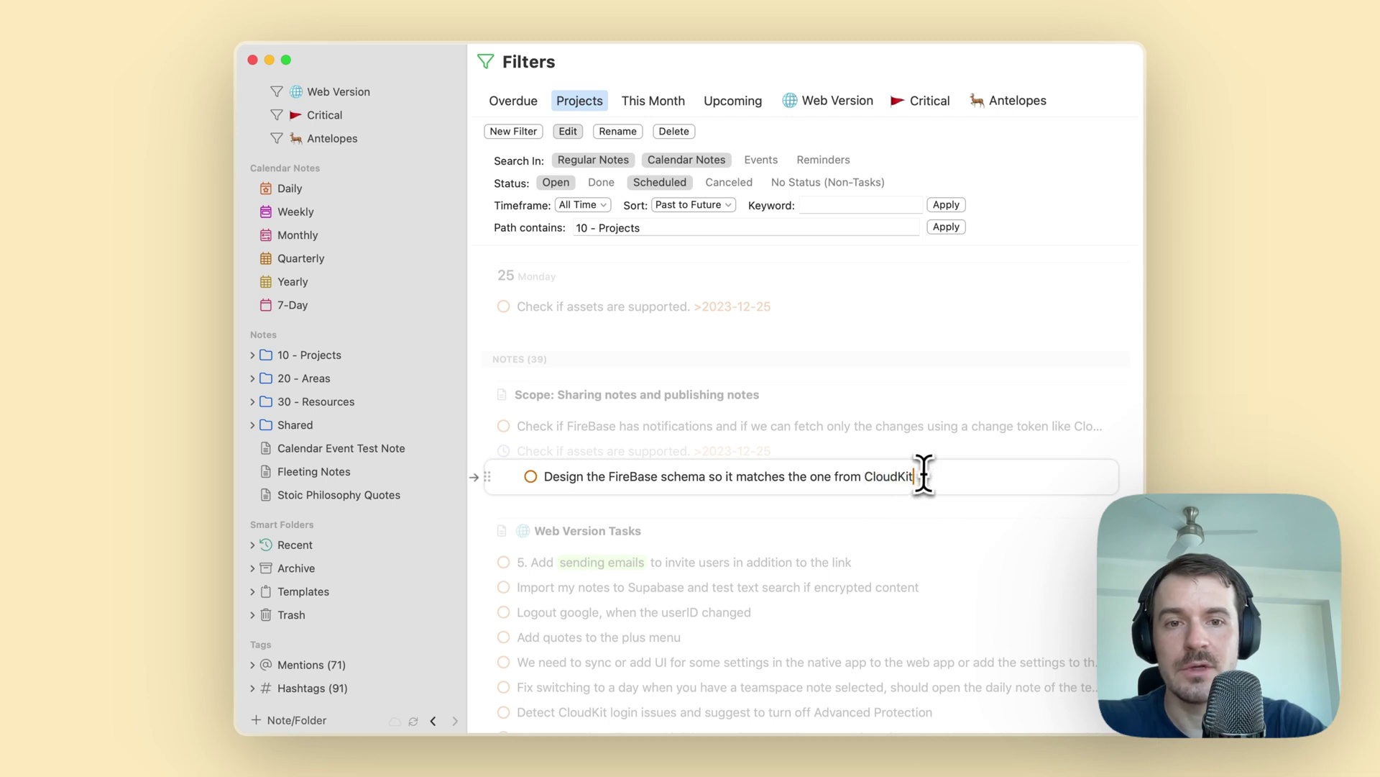
left_click(921, 548)
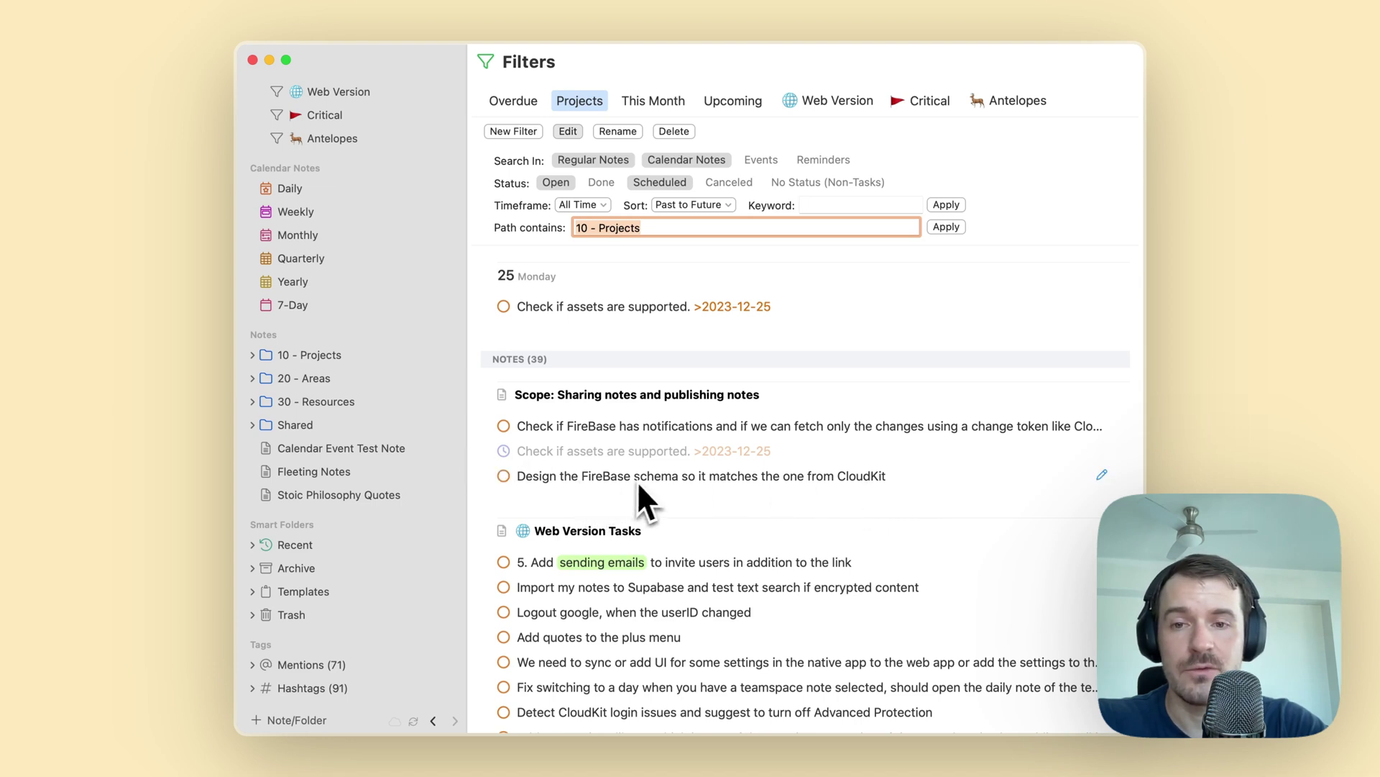
- Scroll the results down to the v3.9.11 note's tasks, starting with Task folding
scroll(719, 555, "down", 8)
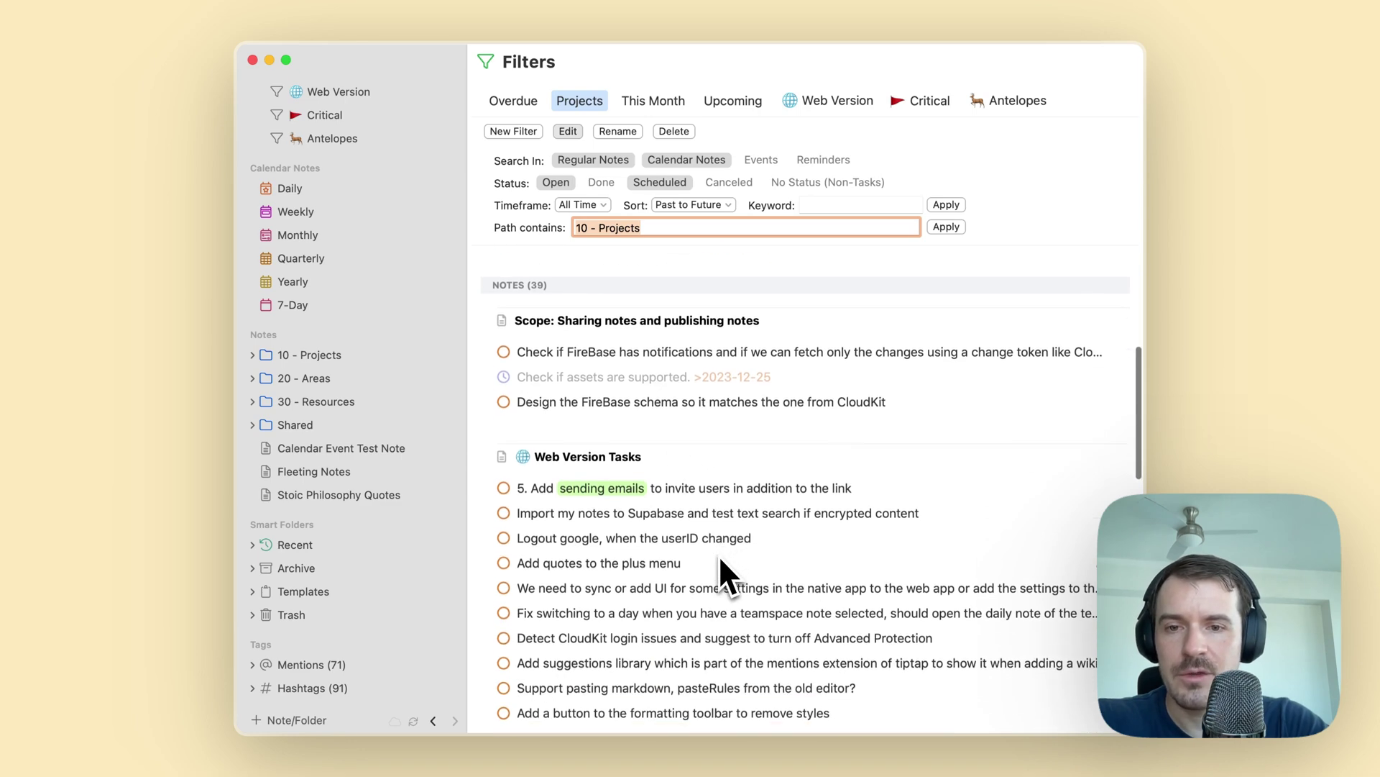
scroll(721, 560, "down", 11)
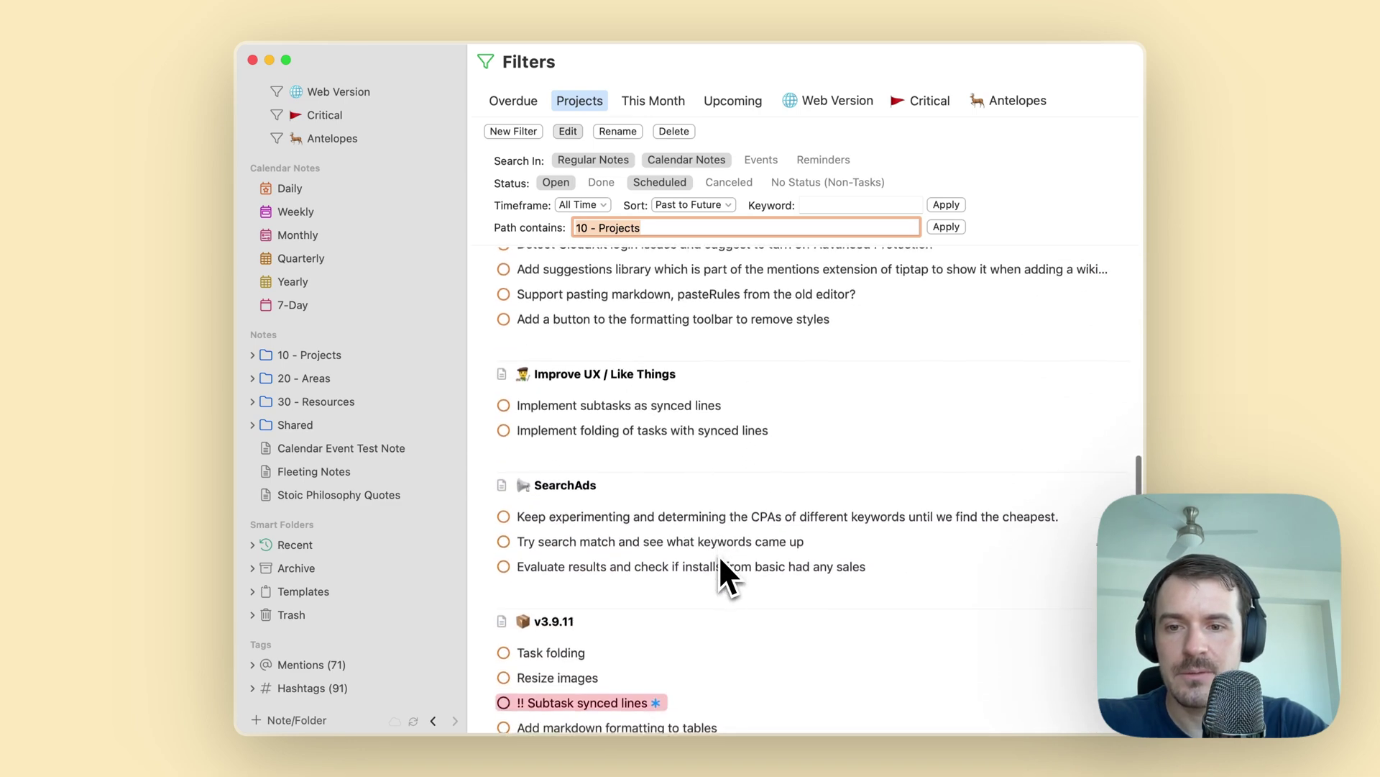
scroll(719, 555, "down", 3)
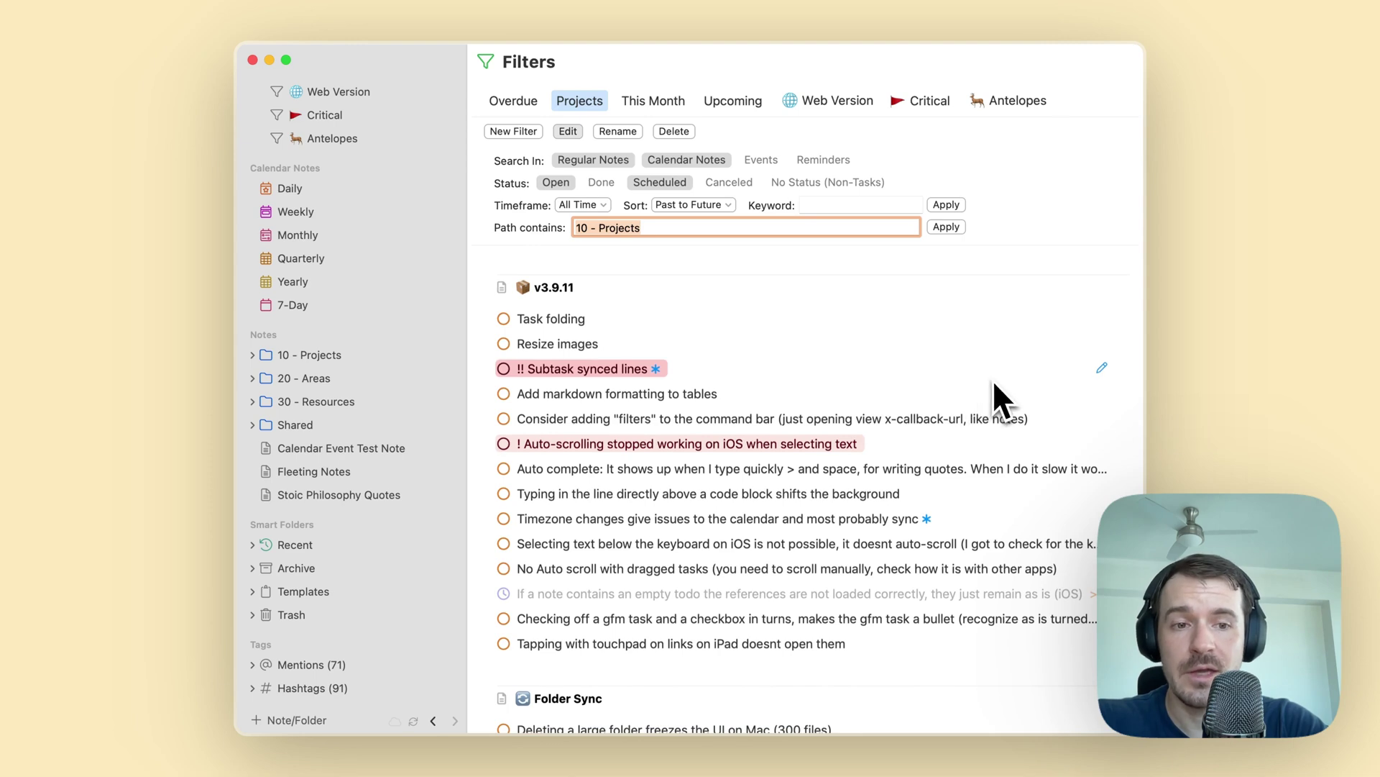
left_click(1103, 371)
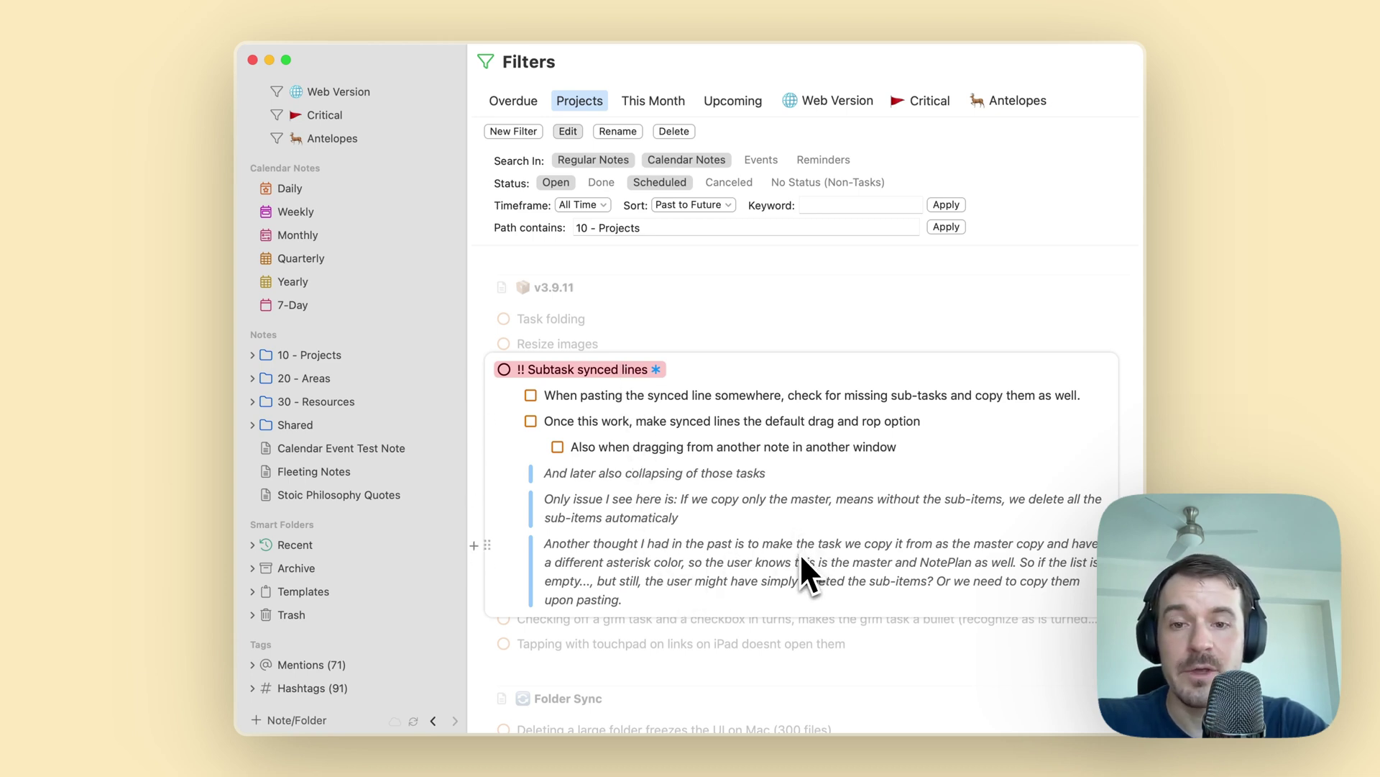
left_click(753, 691)
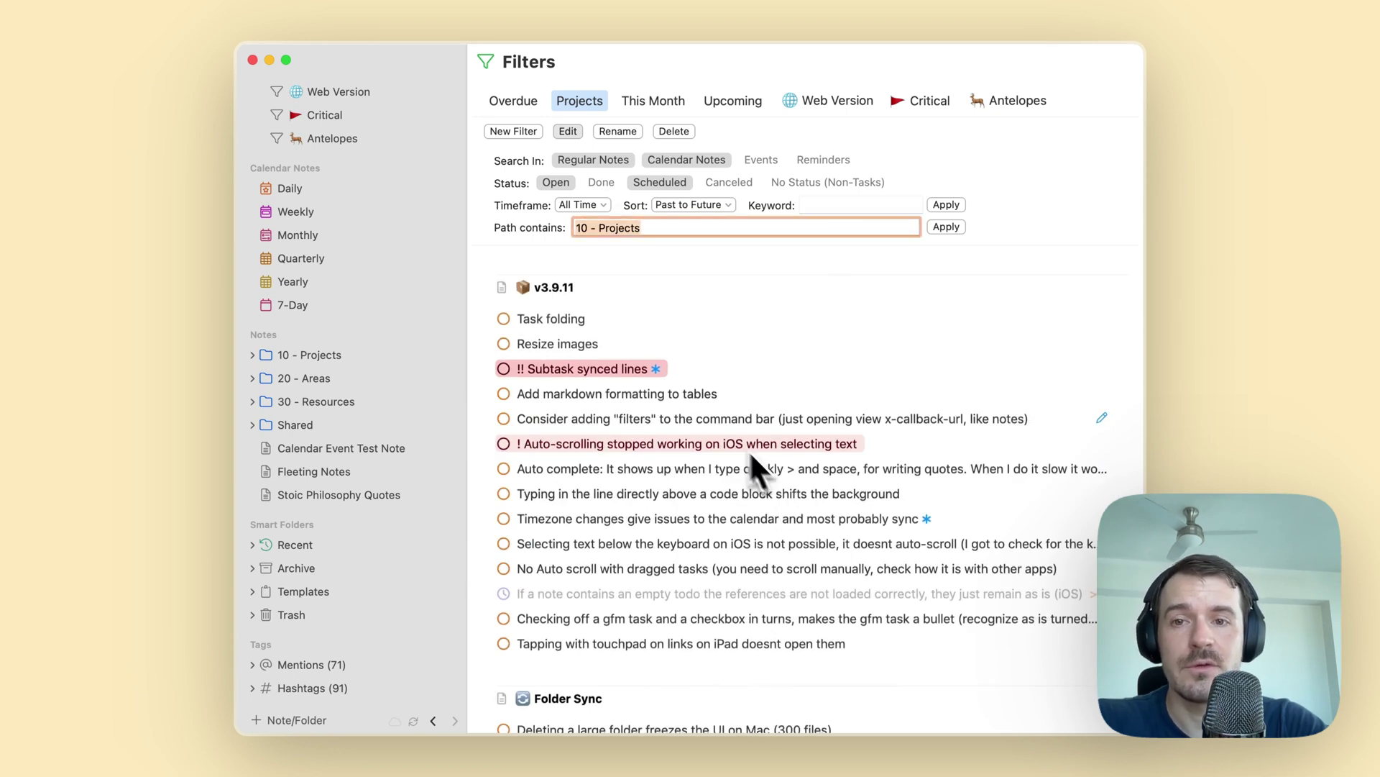
left_click(568, 374)
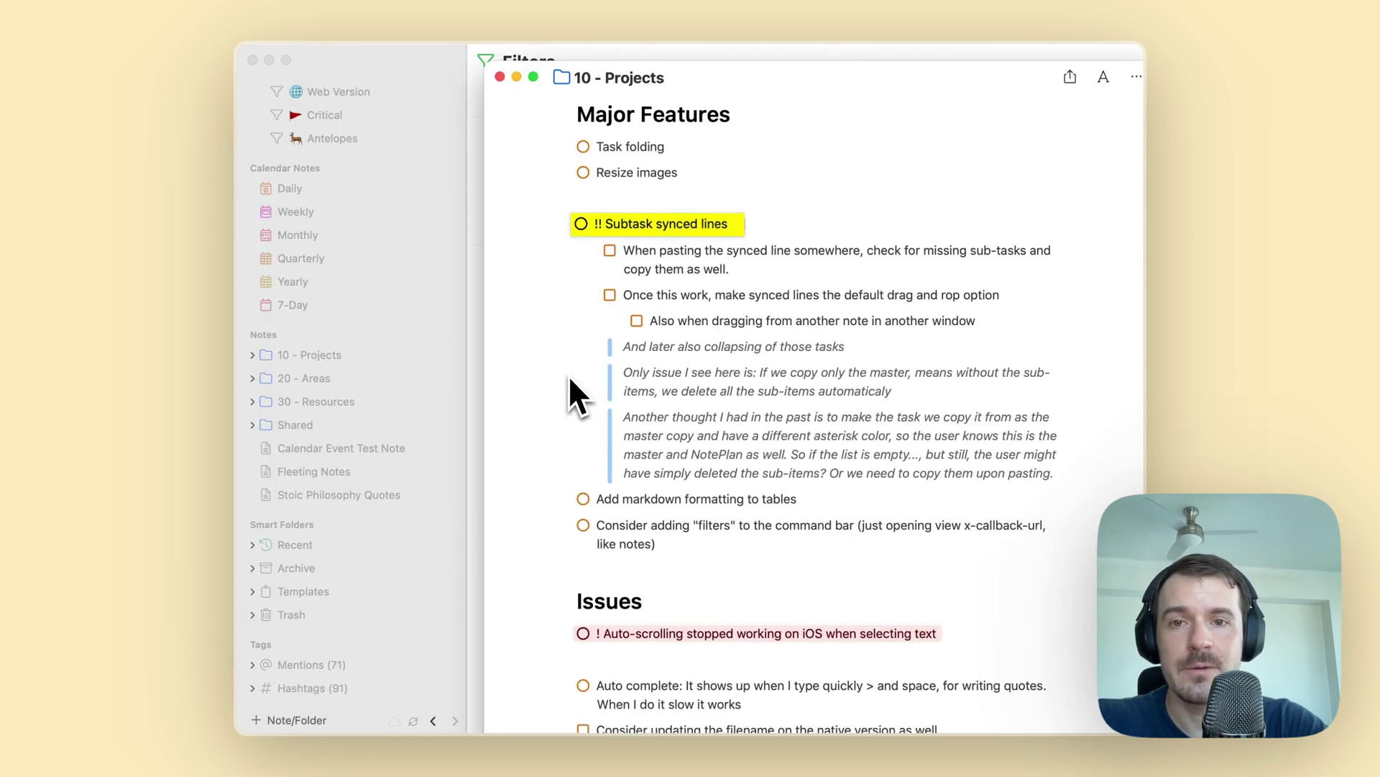
left_click(500, 77)
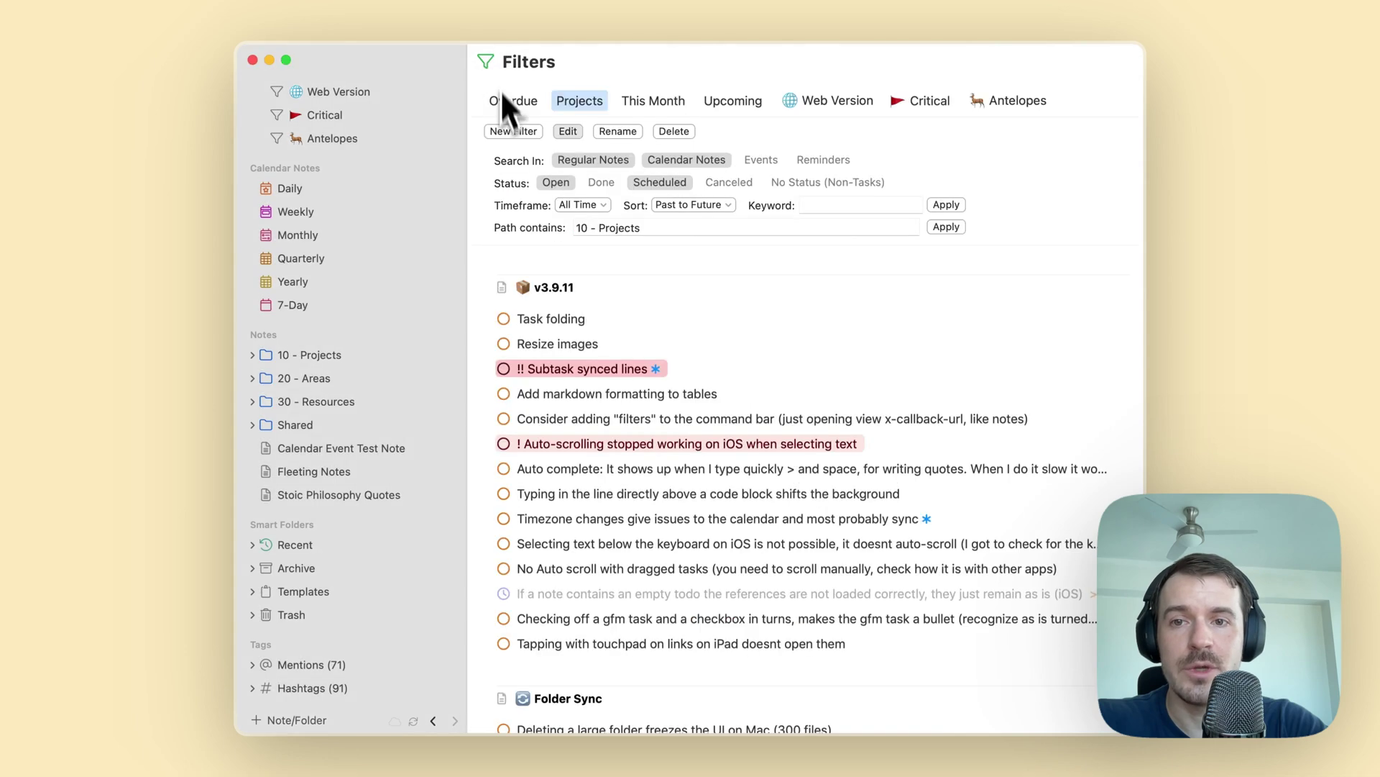
left_click(574, 369)
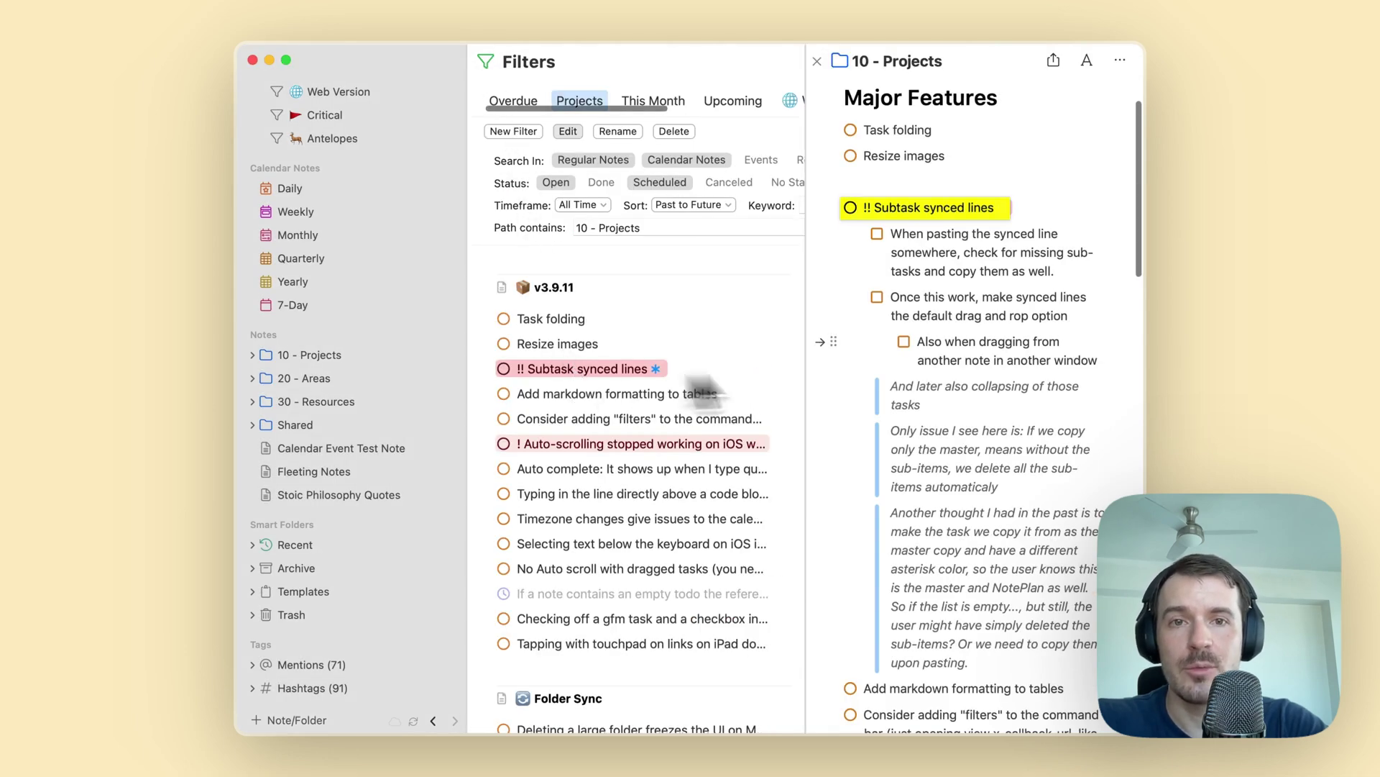
left_click(817, 61)
scroll(809, 313, "up", 10)
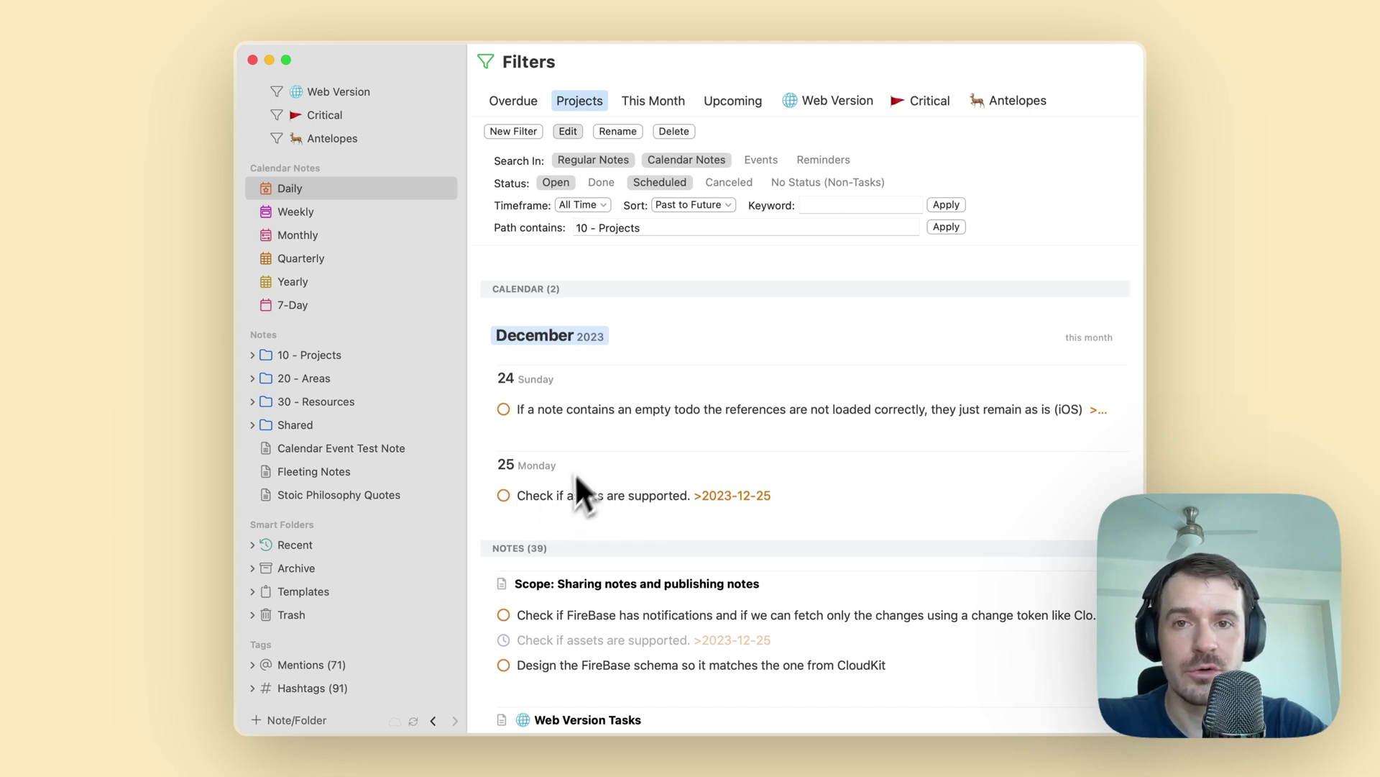
- Include Events and Reminders in the filter's Search In sources to show 25 Monday's events
scroll(584, 498, "down", 2)
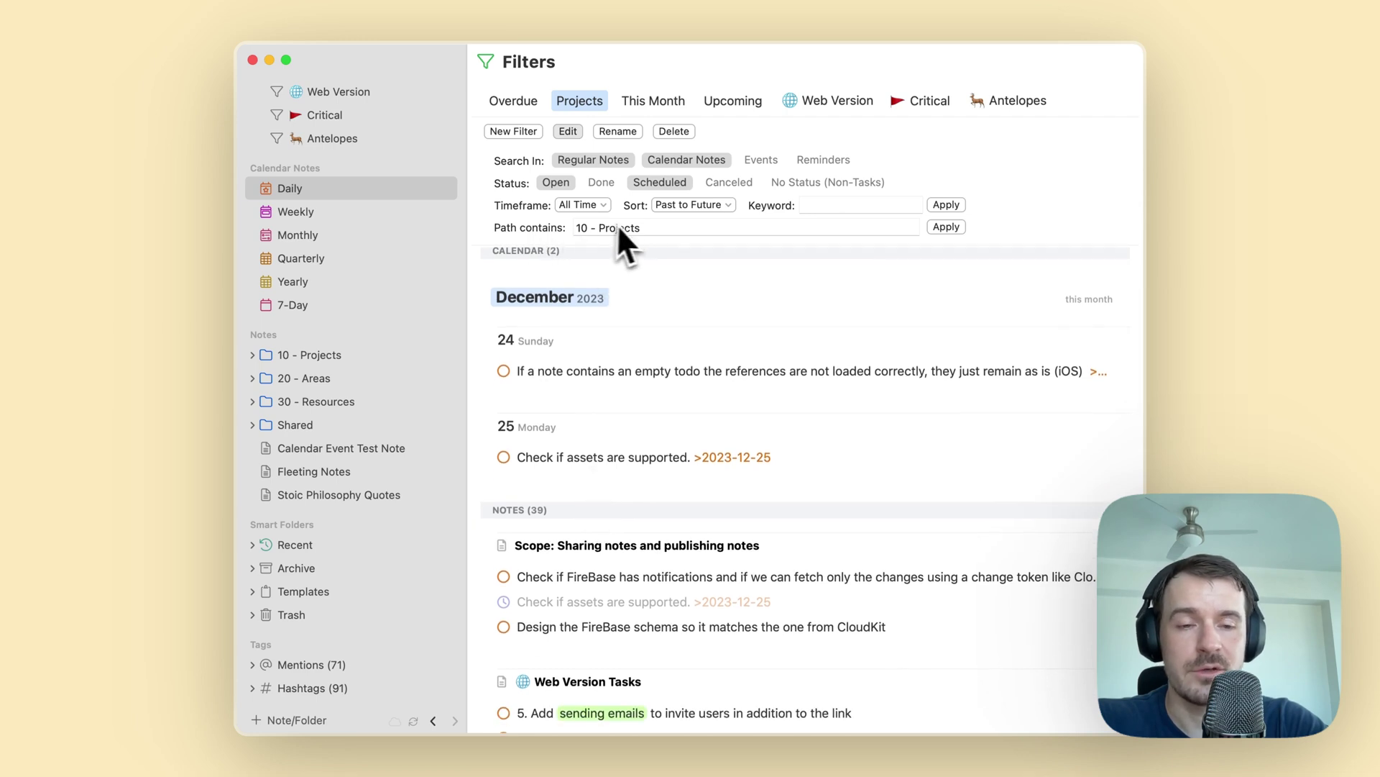
scroll(645, 366, "up", 1)
scroll(645, 367, "up", 2)
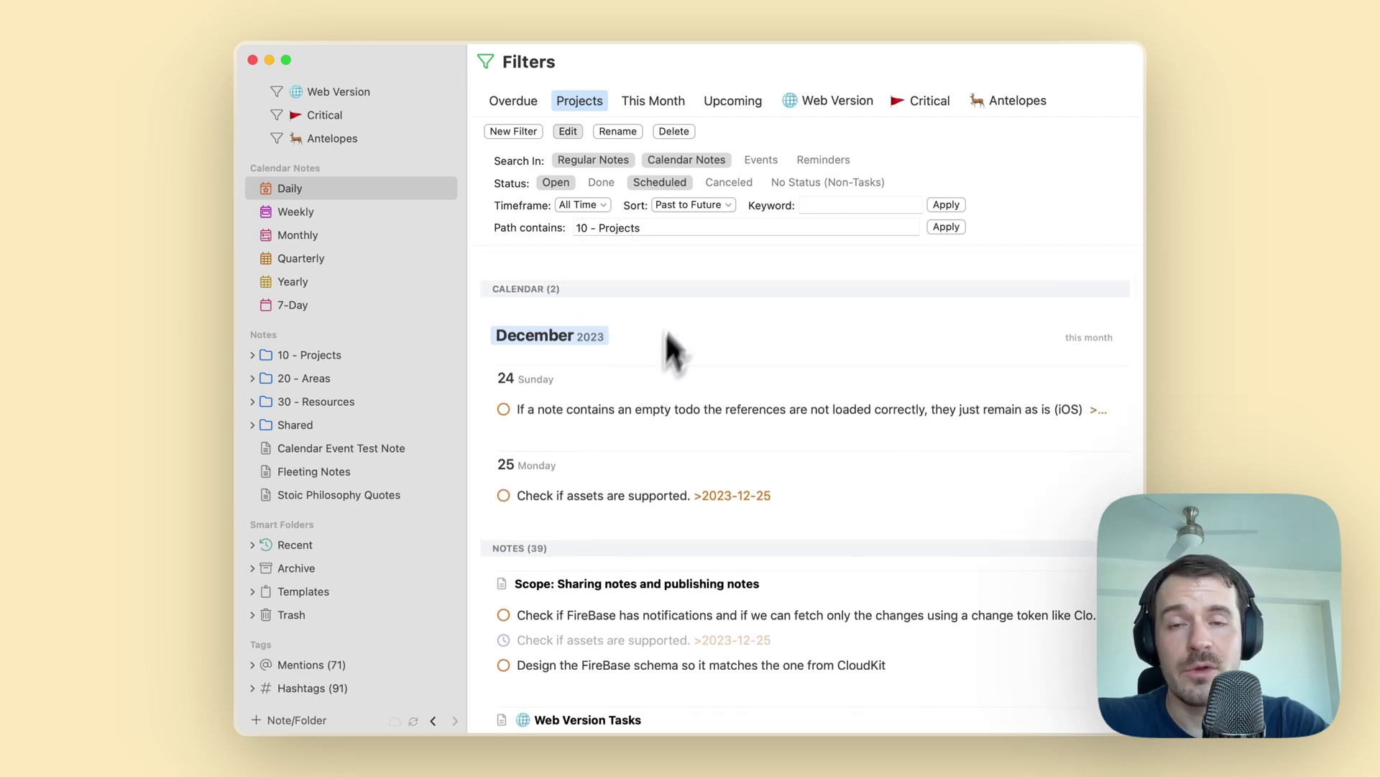
left_click(764, 162)
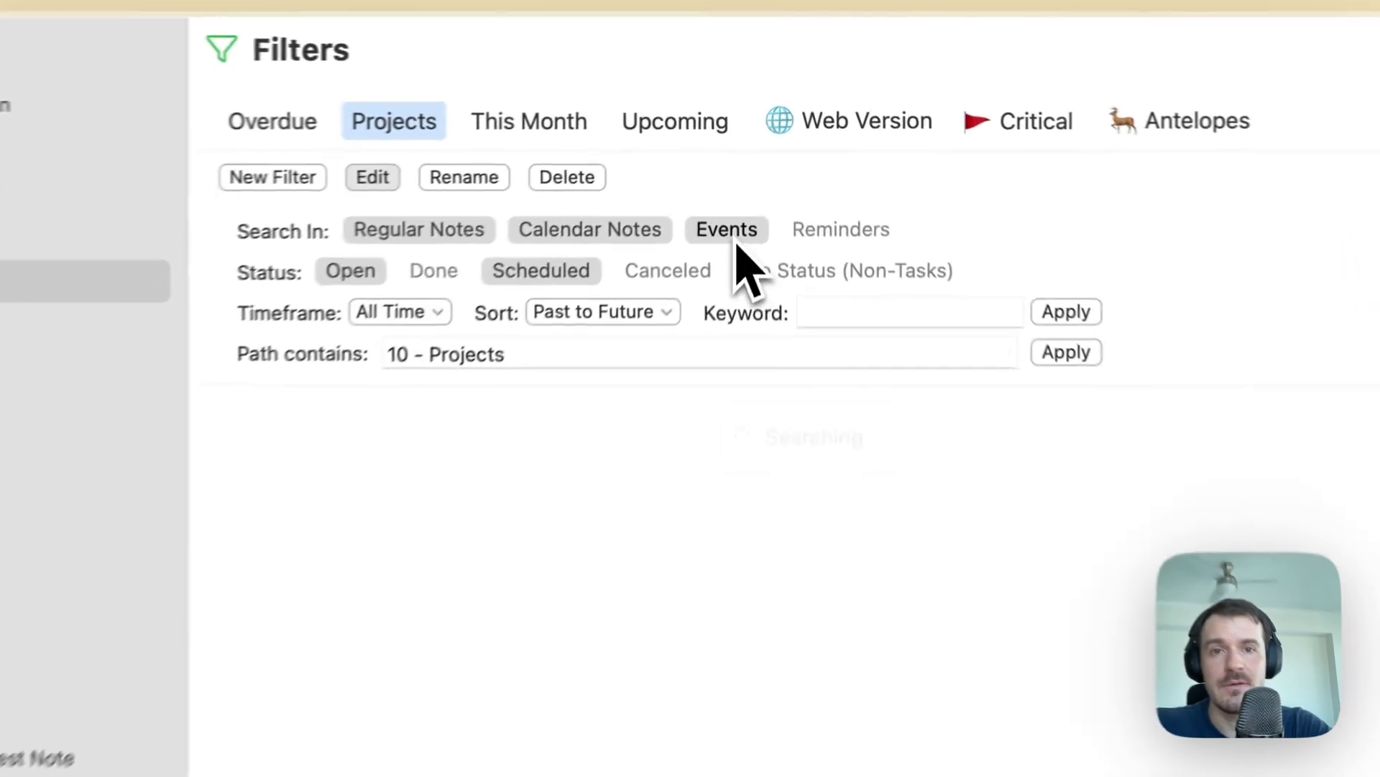
left_click(812, 163)
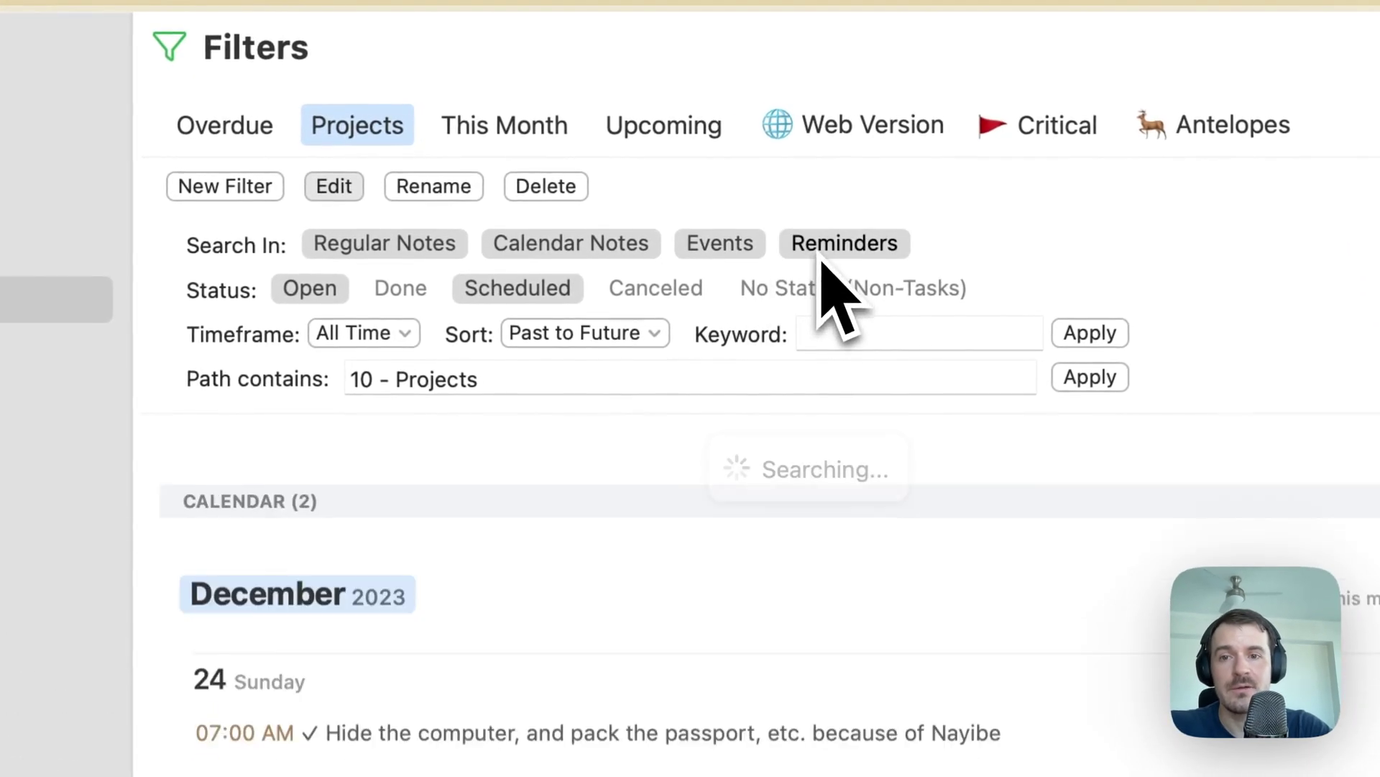
scroll(885, 586, "down", 5)
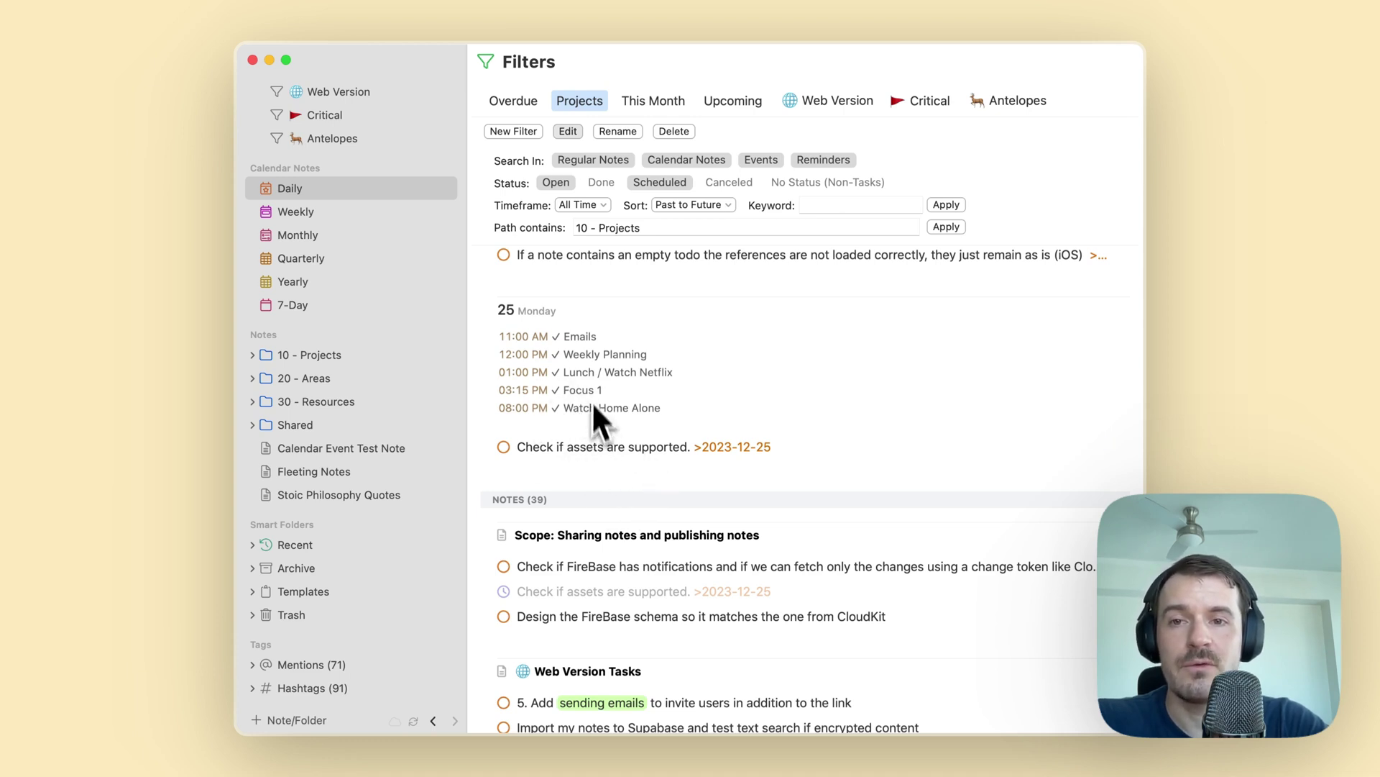
scroll(847, 442, "down", 5)
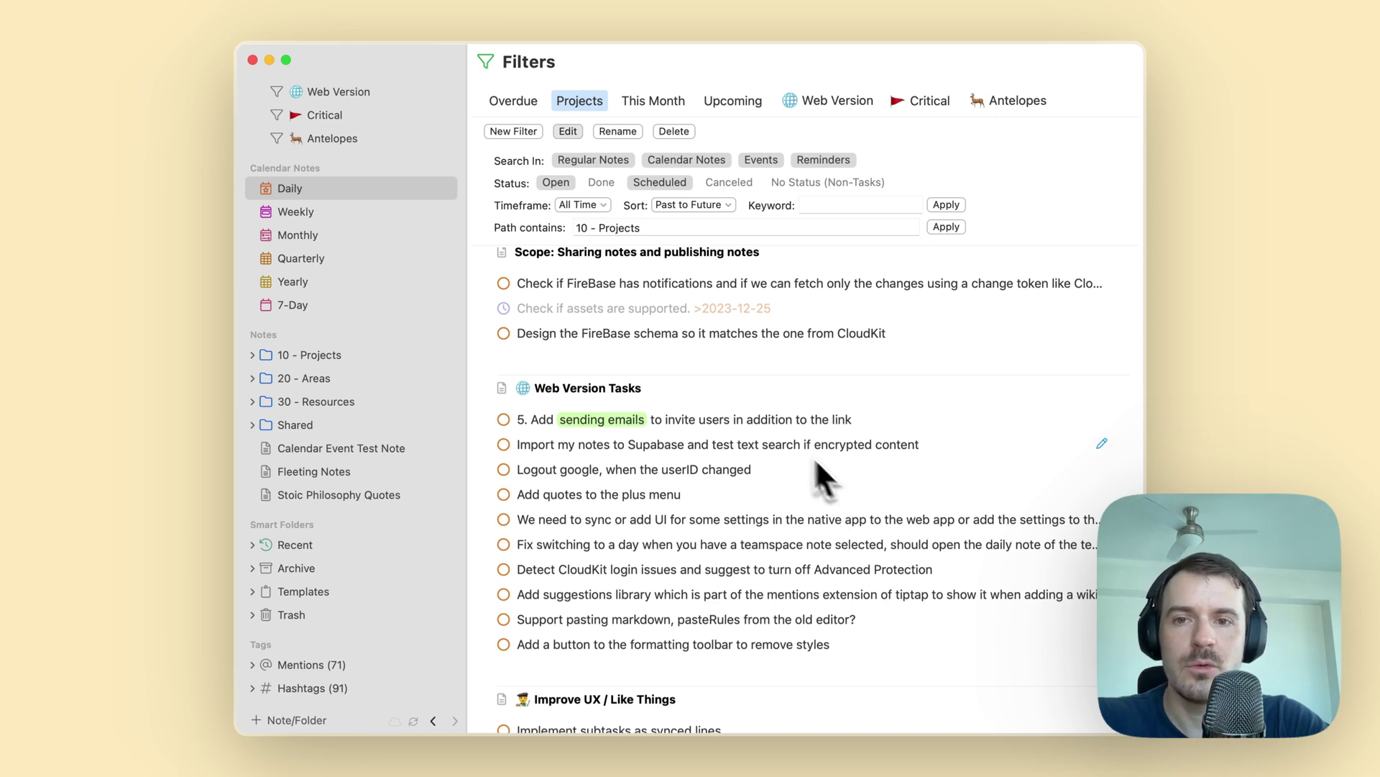
scroll(762, 499, "up", 1)
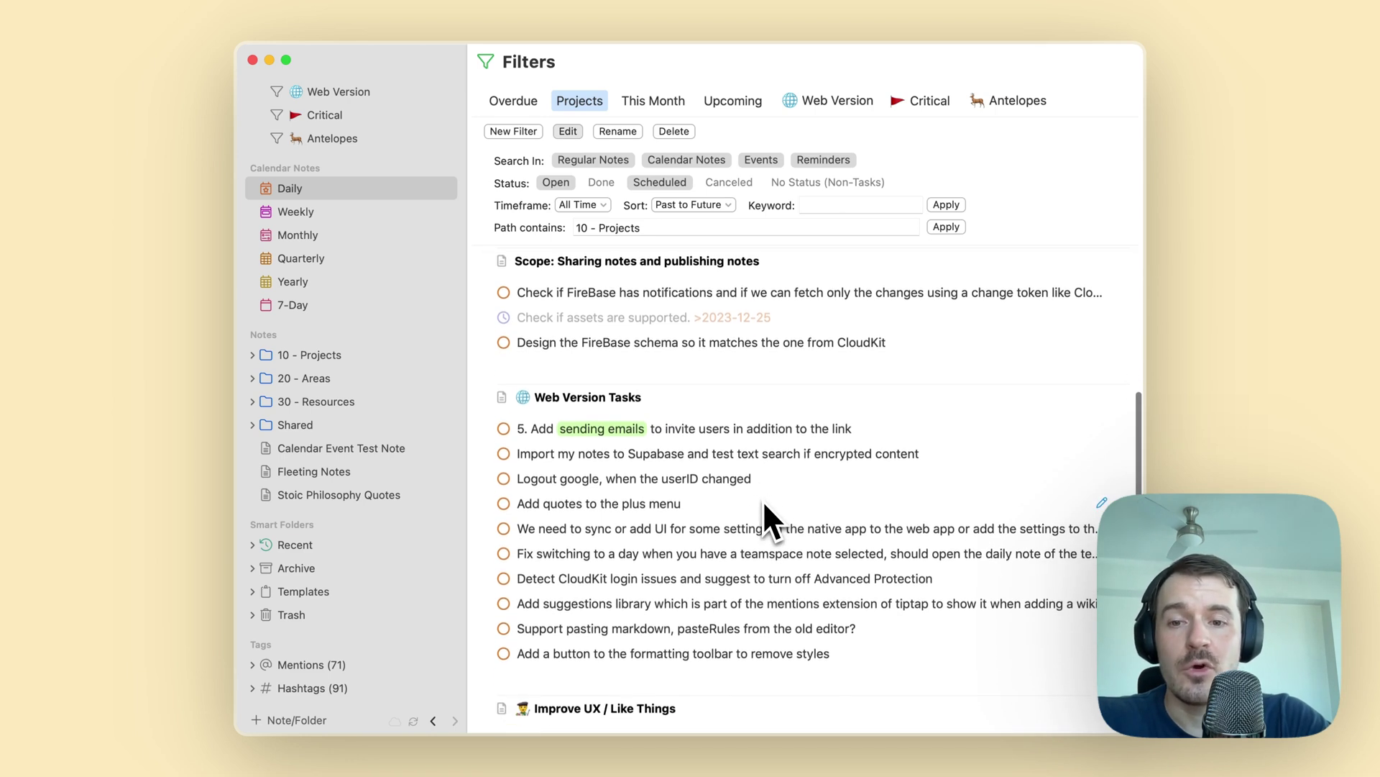
scroll(764, 503, "up", 2)
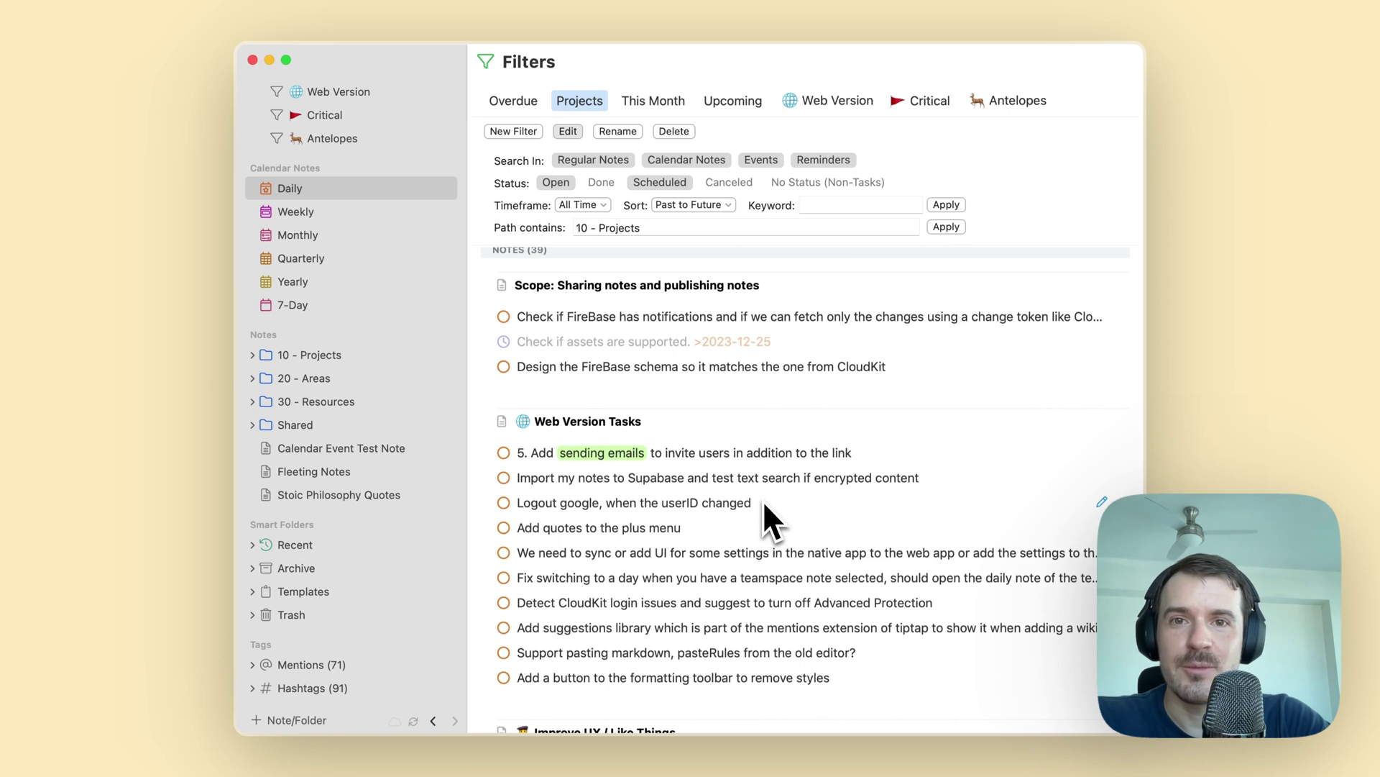